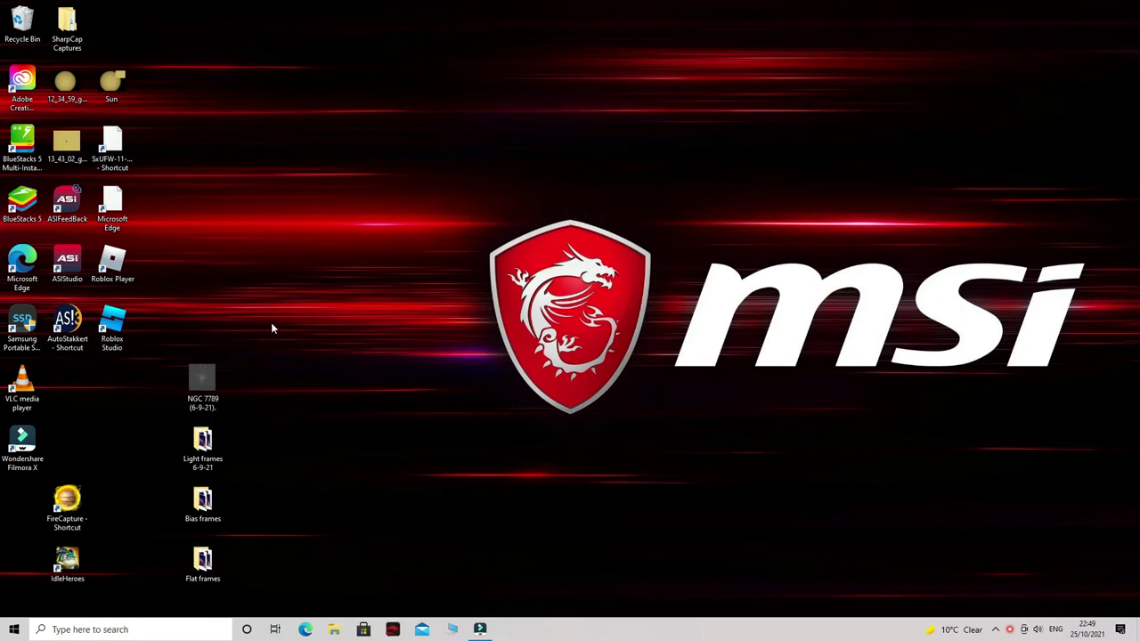
Launch ASI Studio V1.5.3 from its desktop icon.
{"action": "double_click", "coordinate": [59, 266]}
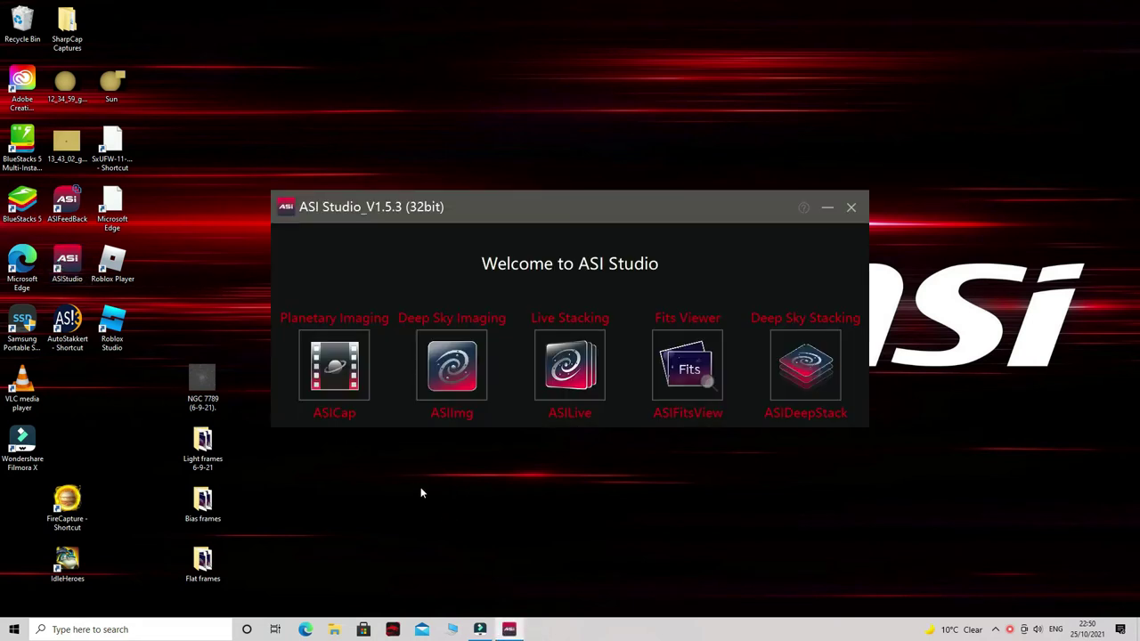
Open ASIDeepStack maximized and switch it to adding bias frames.
{"action": "left_click", "coordinate": [806, 367]}
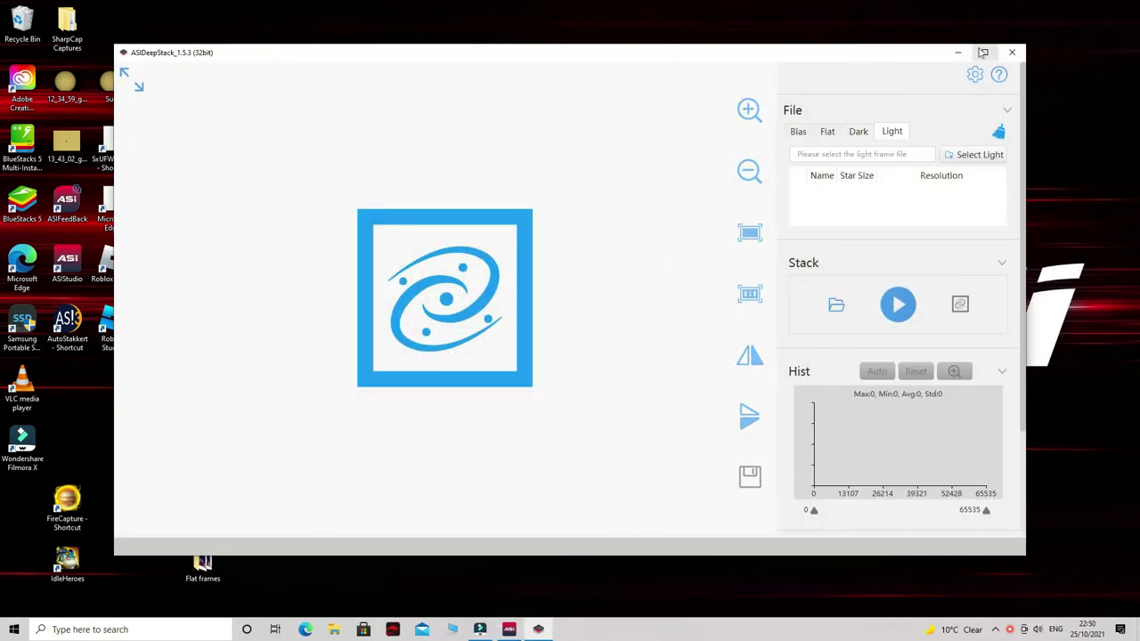
{"action": "left_click", "coordinate": [985, 51]}
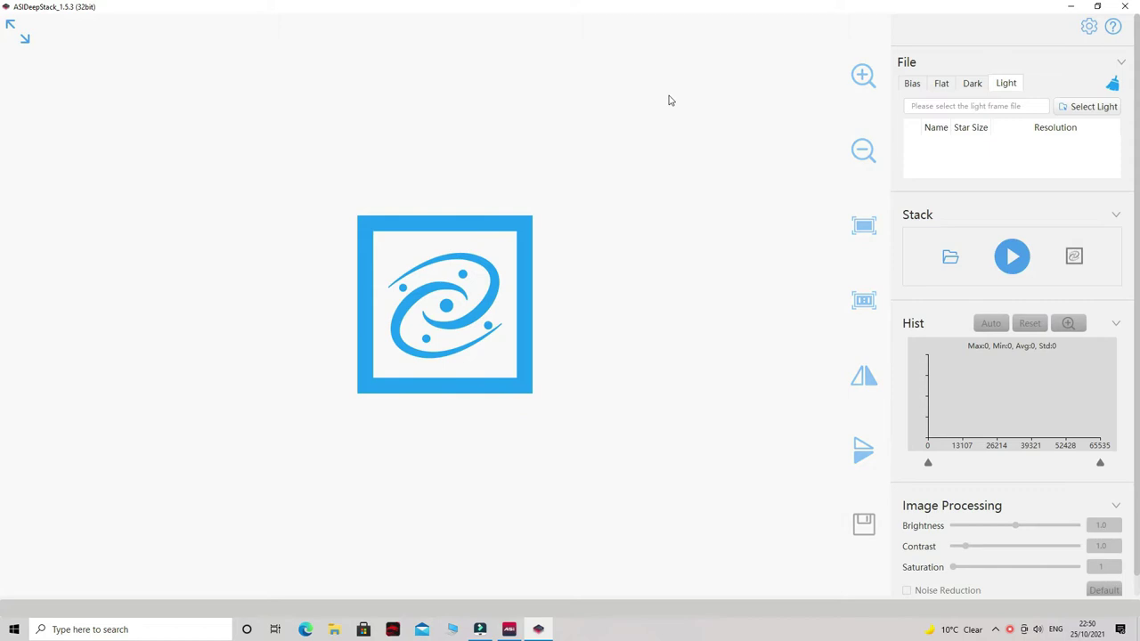
{"action": "left_click", "coordinate": [913, 84]}
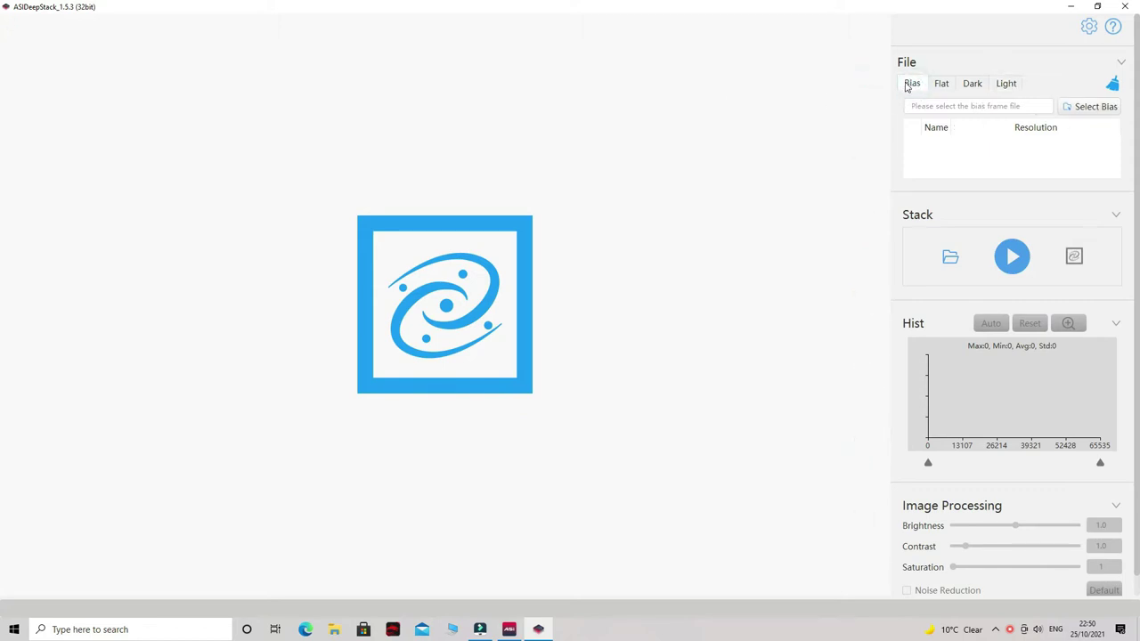
Shift-select all 20 bias frames in the Desktop's Bias frames folder.
{"action": "left_click", "coordinate": [1094, 108]}
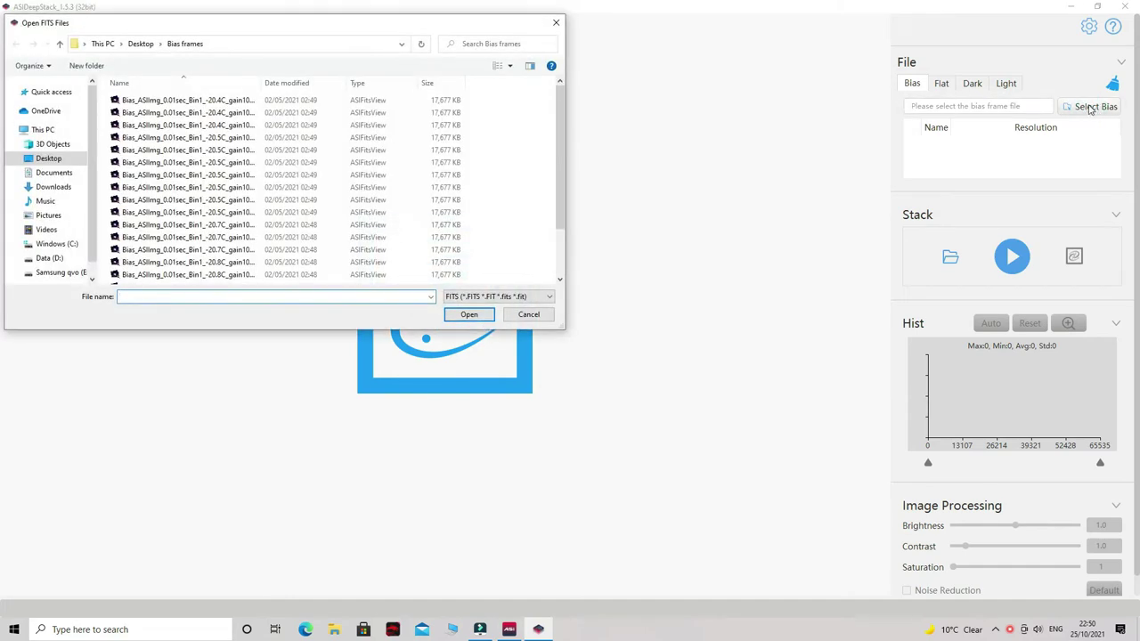
{"action": "left_click", "coordinate": [49, 159]}
{"action": "left_click", "coordinate": [151, 102]}
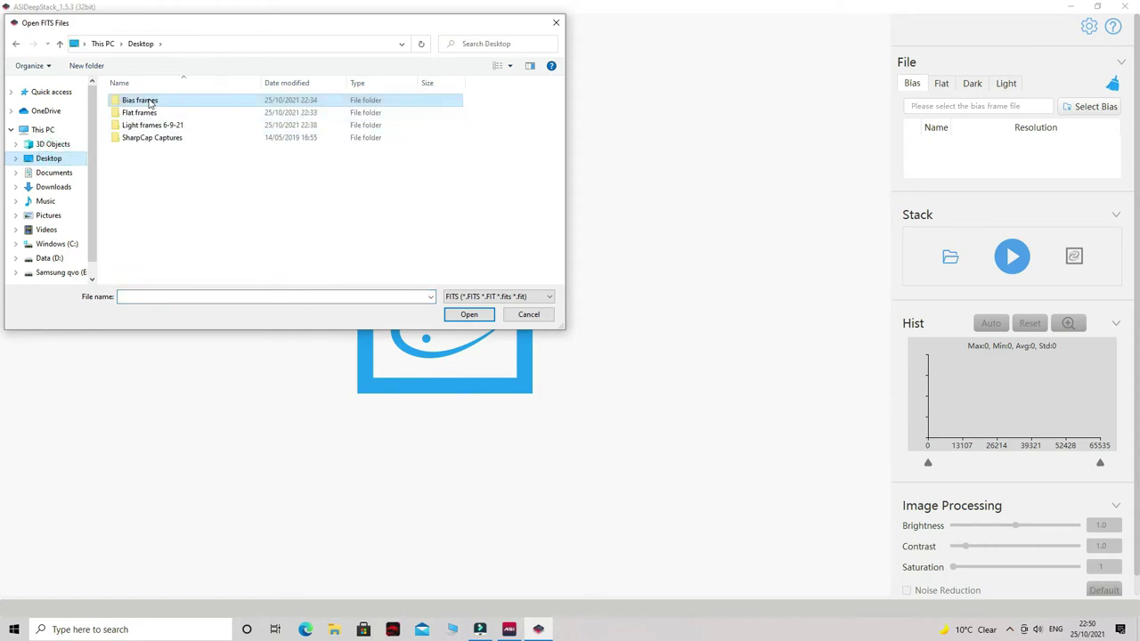
{"action": "double_click", "coordinate": [152, 102]}
{"action": "left_click", "coordinate": [201, 102]}
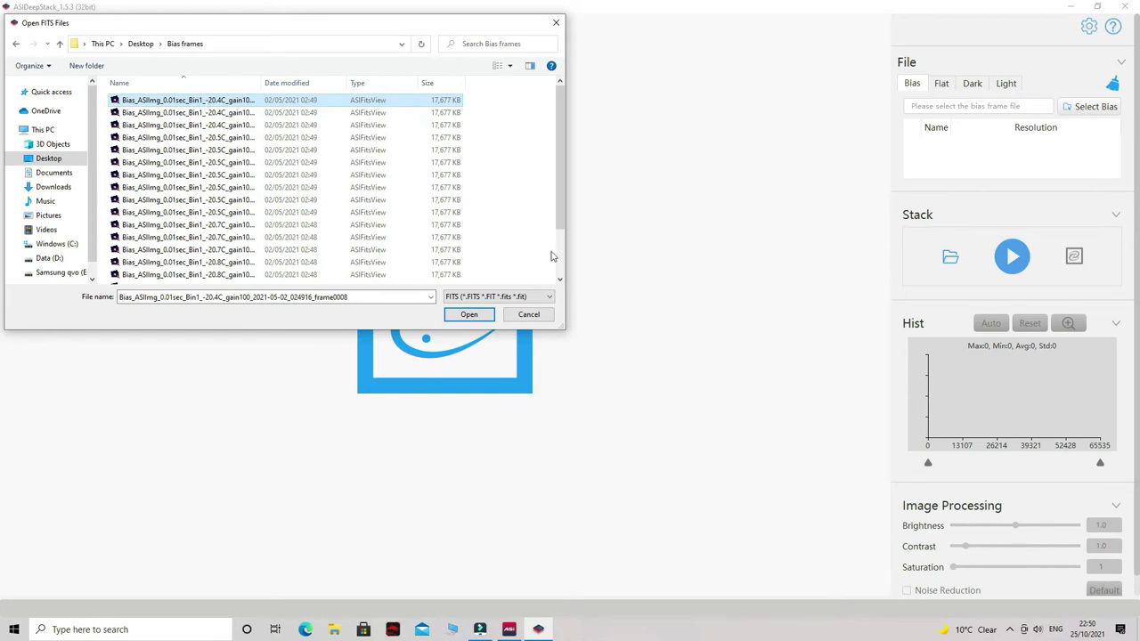
{"action": "left_click", "coordinate": [560, 279]}
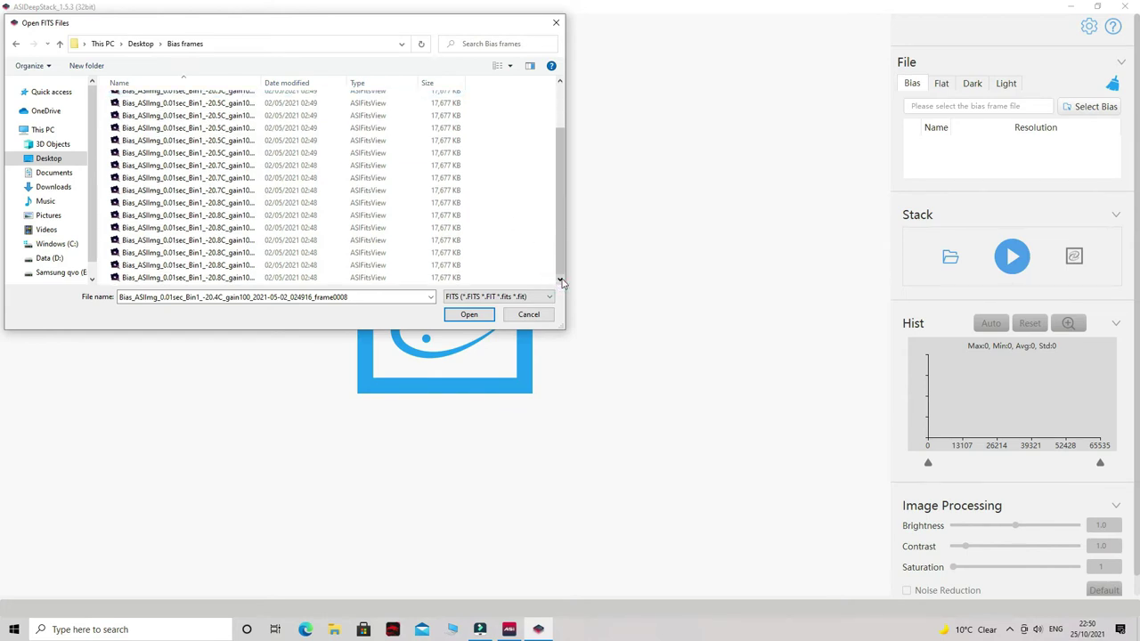
{"action": "left_click", "coordinate": [304, 279], "text": "shift"}
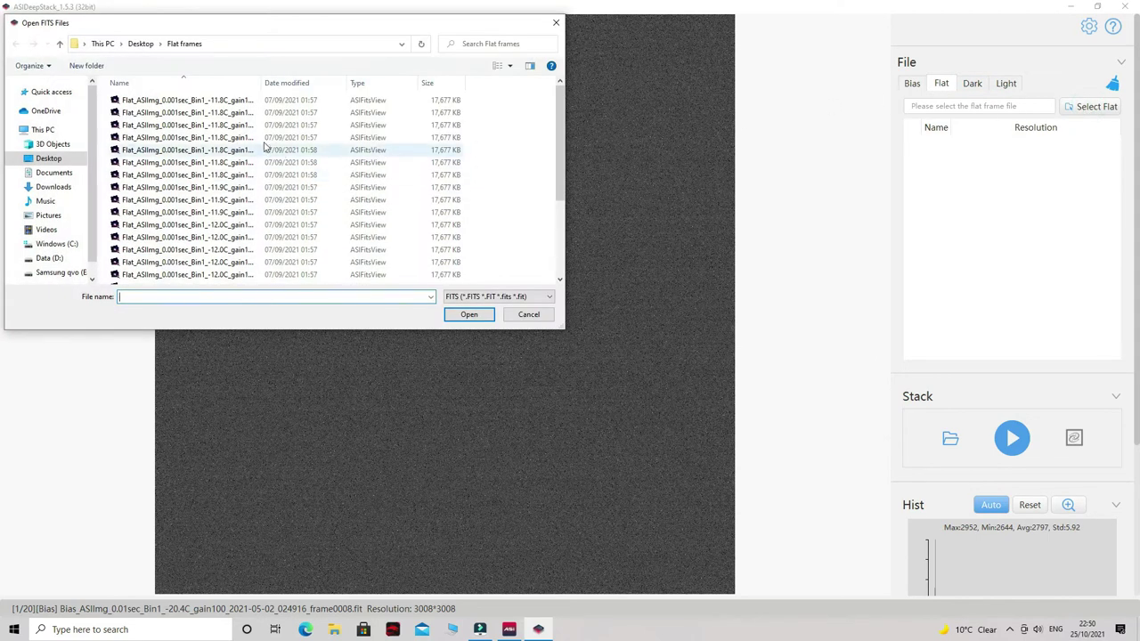
Select every file in Desktop > Flat frames, first through last, and load them as flats.
{"action": "left_click", "coordinate": [52, 157]}
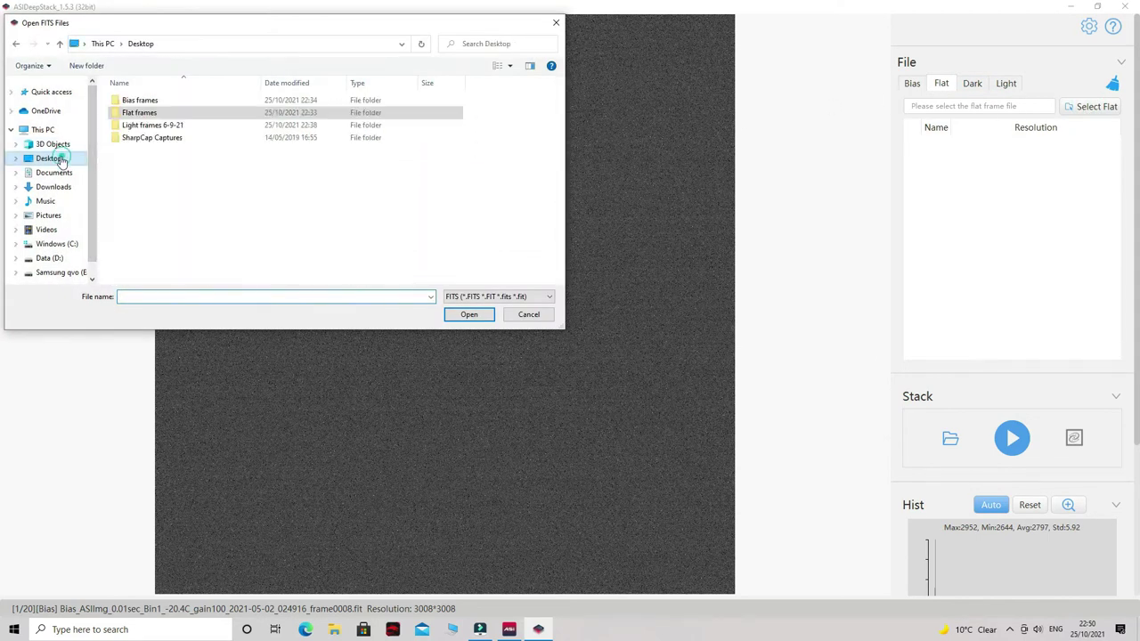
{"action": "double_click", "coordinate": [140, 112]}
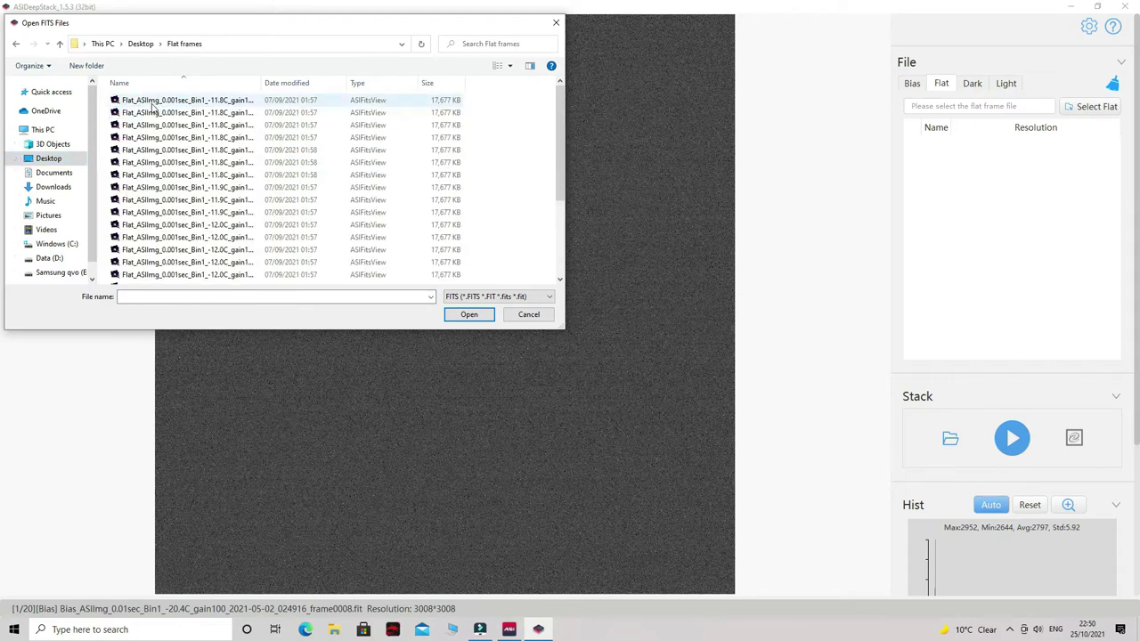
{"action": "left_click", "coordinate": [176, 103]}
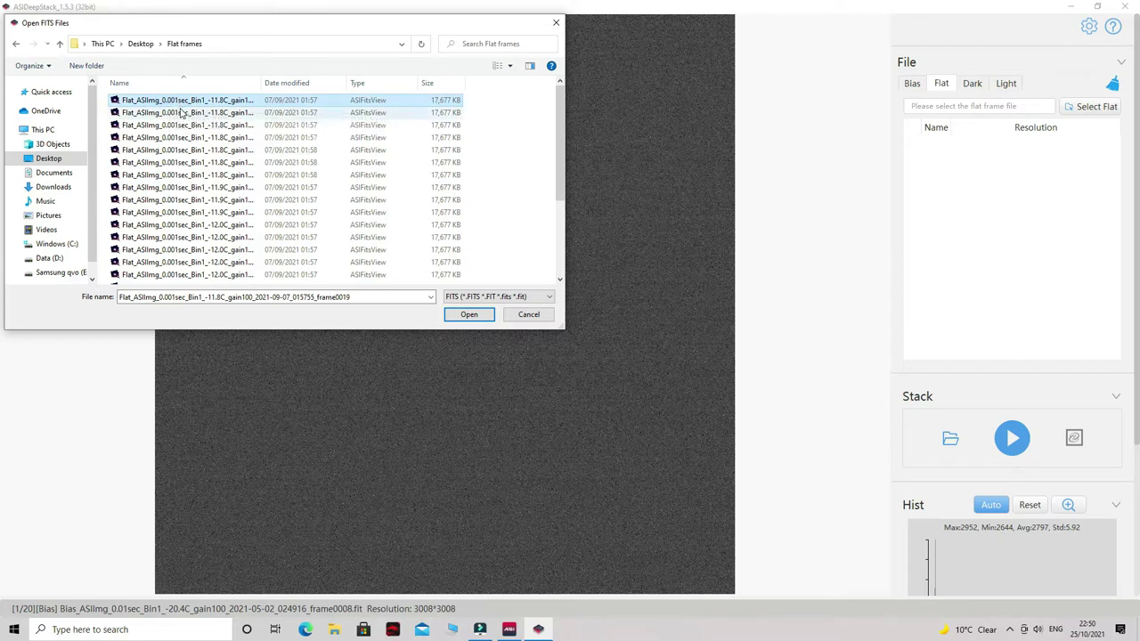
{"action": "left_click", "coordinate": [559, 280]}
{"action": "left_click", "coordinate": [559, 279]}
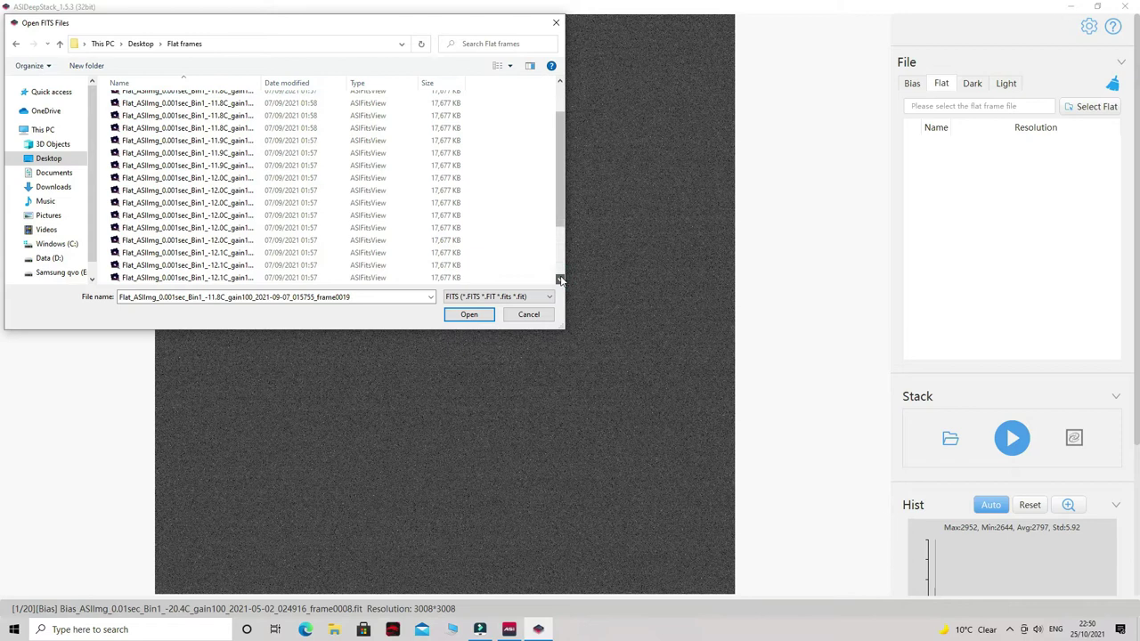
{"action": "left_click", "coordinate": [454, 278], "text": "shift"}
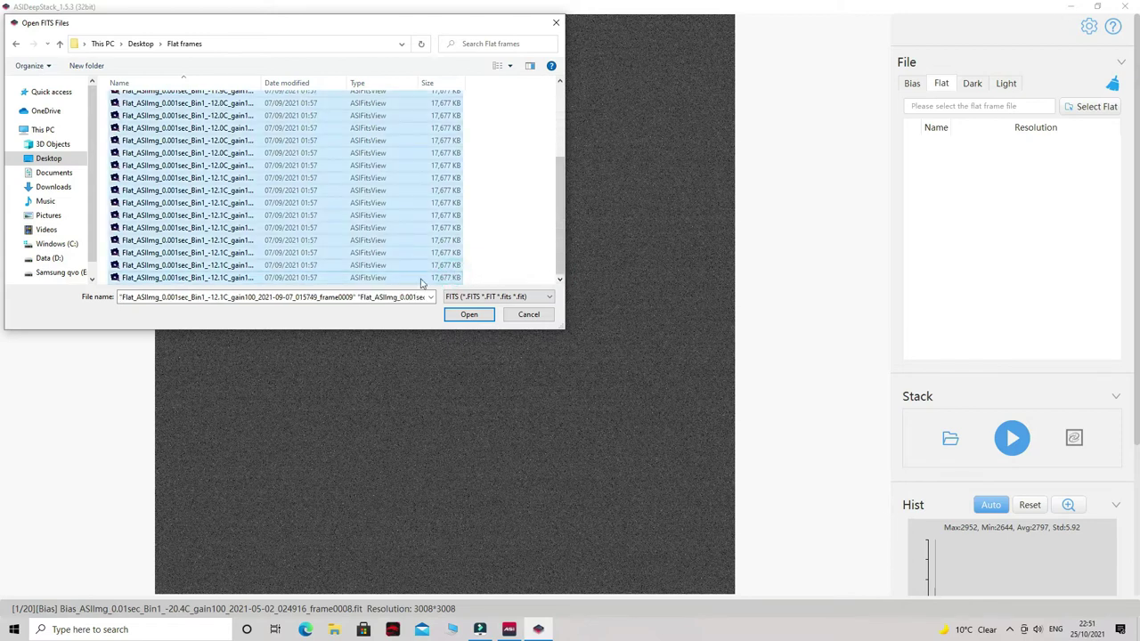
{"action": "left_click", "coordinate": [458, 313]}
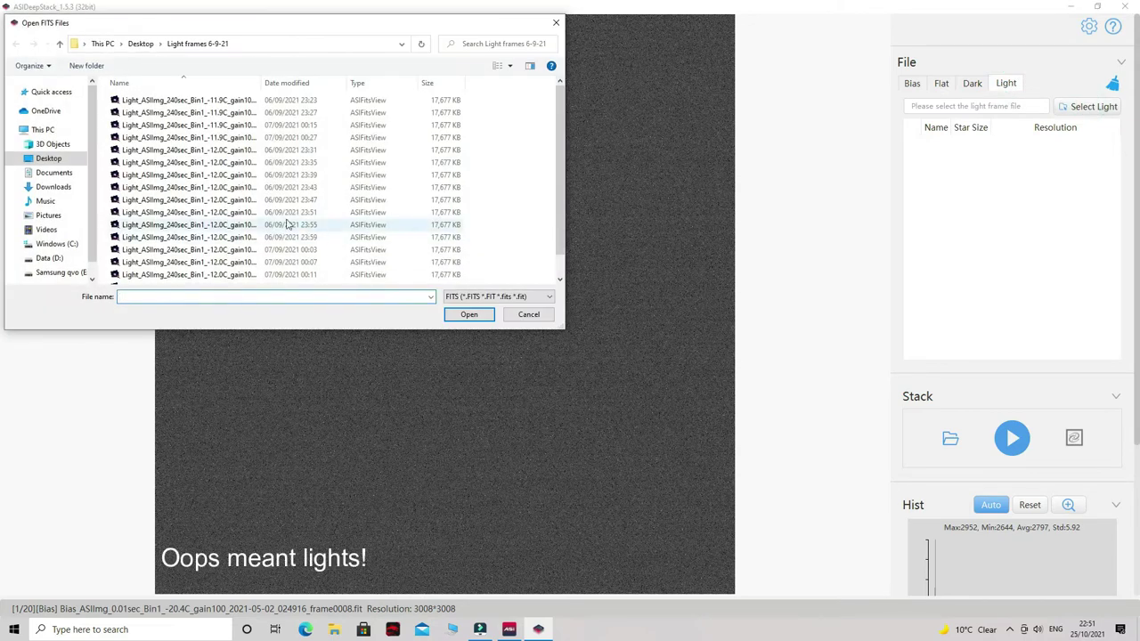
Shift-select every light frame, first through last, in Desktop > Light frames 6-9-21.
{"action": "left_click", "coordinate": [63, 160]}
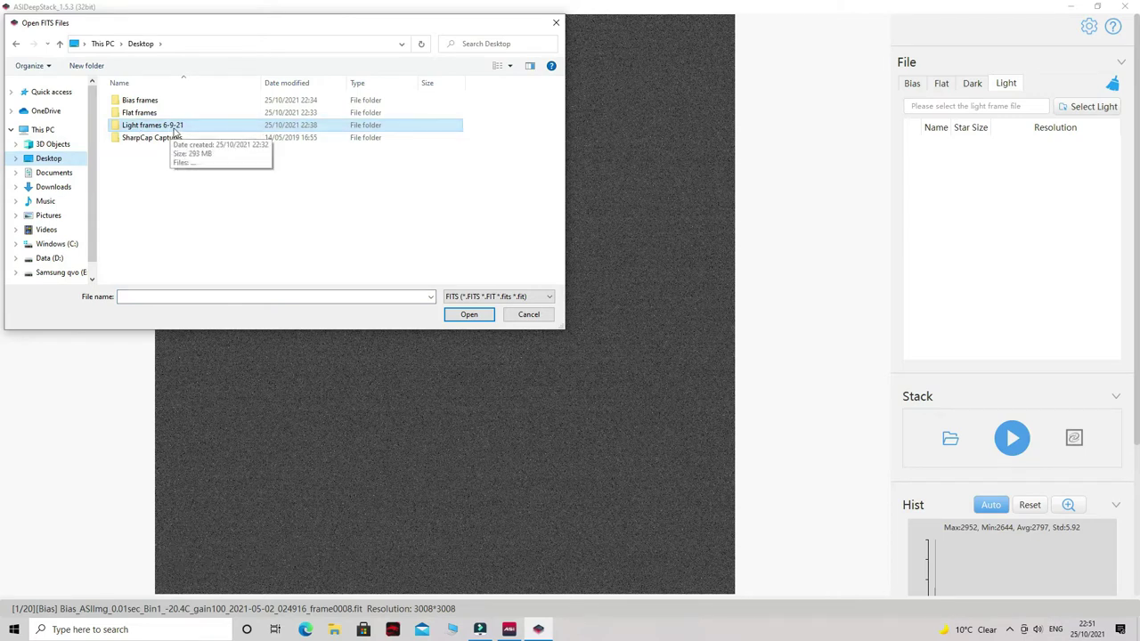
{"action": "double_click", "coordinate": [178, 126]}
{"action": "left_click", "coordinate": [169, 101]}
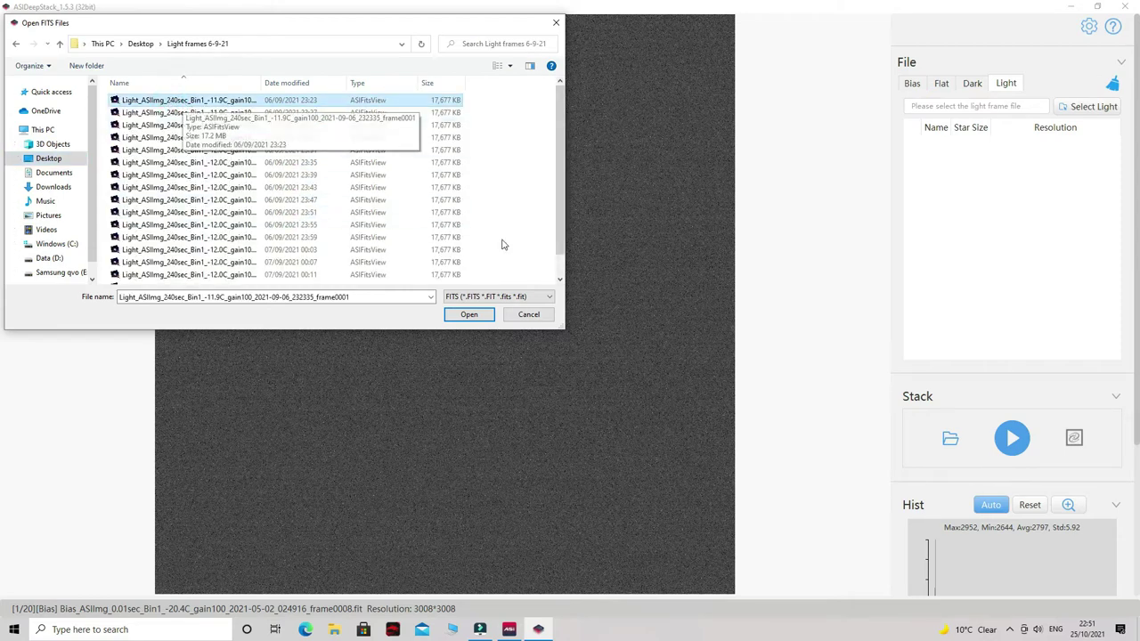
{"action": "left_click", "coordinate": [560, 279]}
{"action": "left_click", "coordinate": [559, 280]}
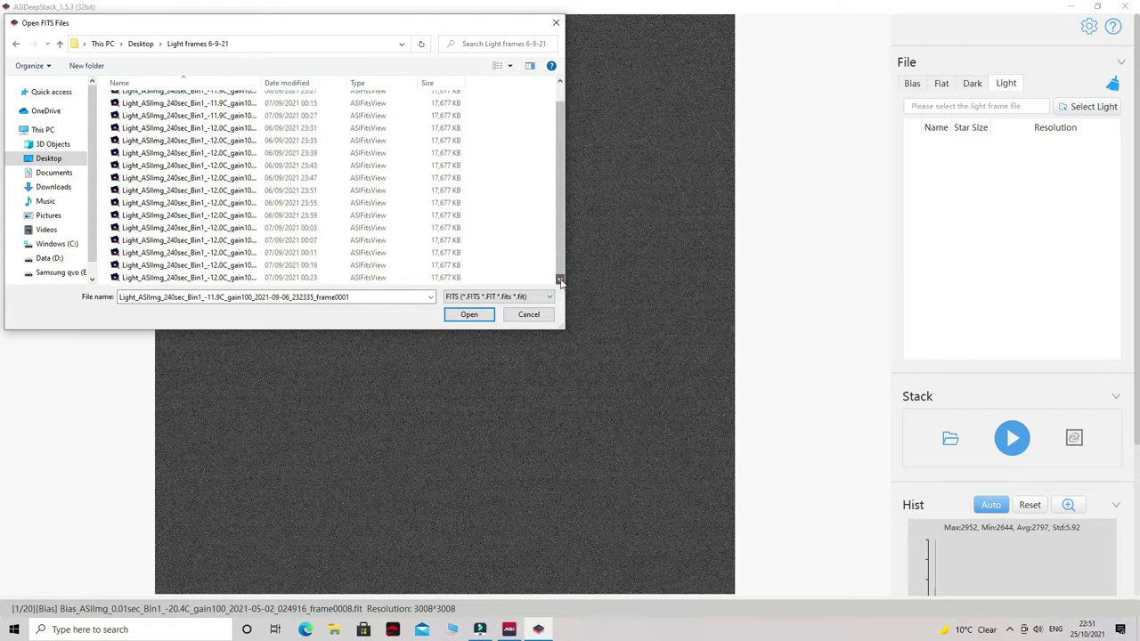
{"action": "left_click", "coordinate": [230, 280], "text": "shift"}
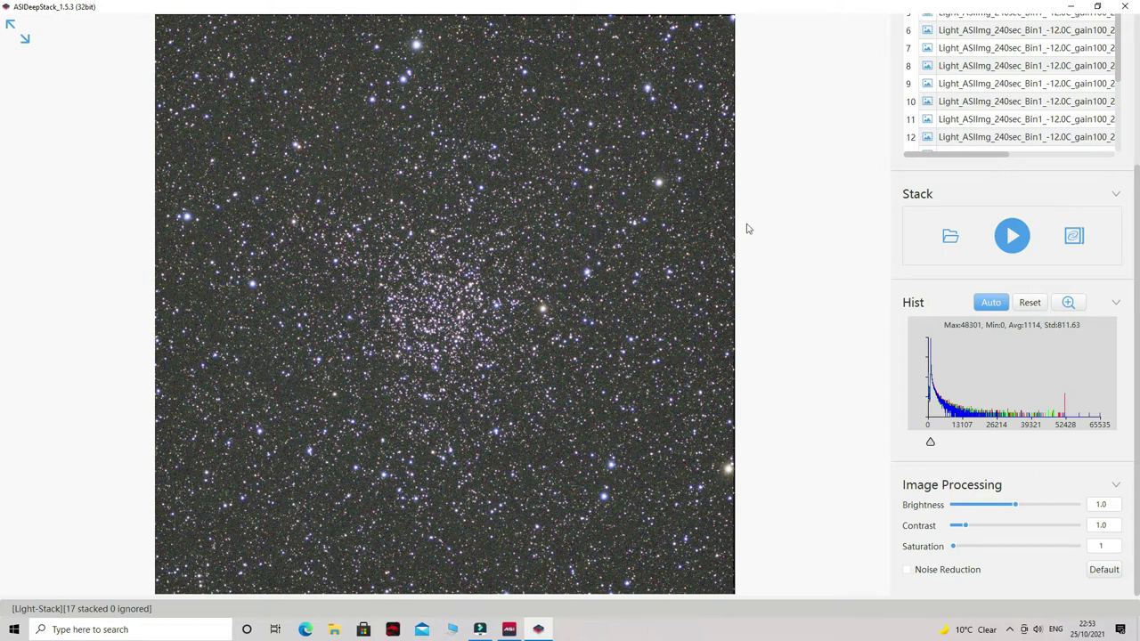
Enable Noise Reduction under Image Processing for the 17-frame stacked image.
{"action": "mouse_move", "coordinate": [800, 223]}
{"action": "left_click", "coordinate": [907, 570]}
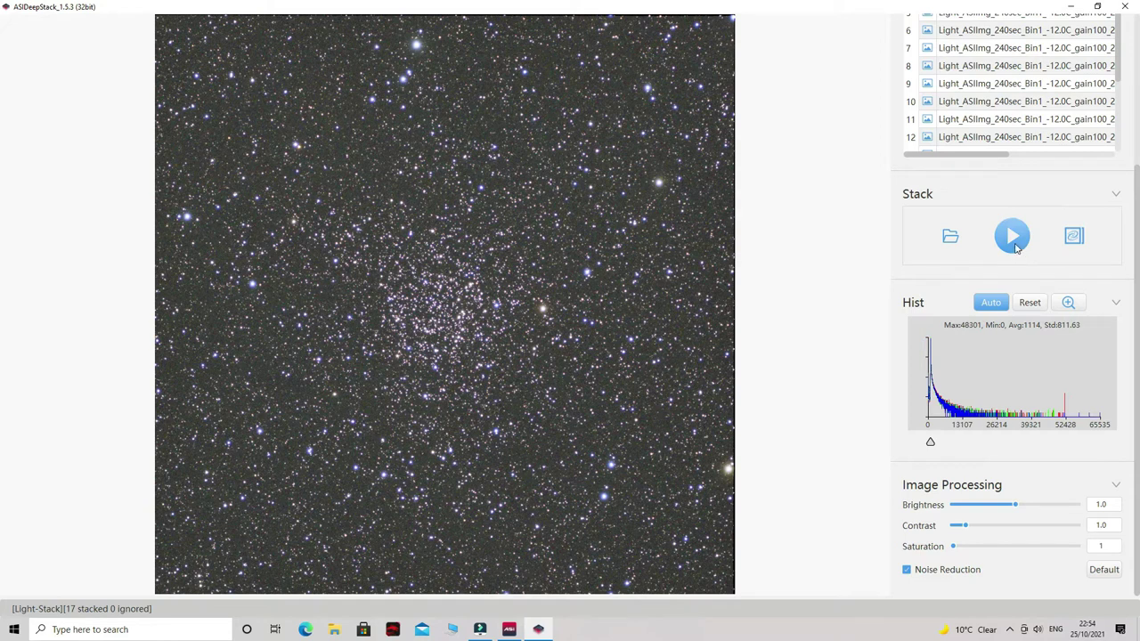
{"action": "mouse_move", "coordinate": [828, 222]}
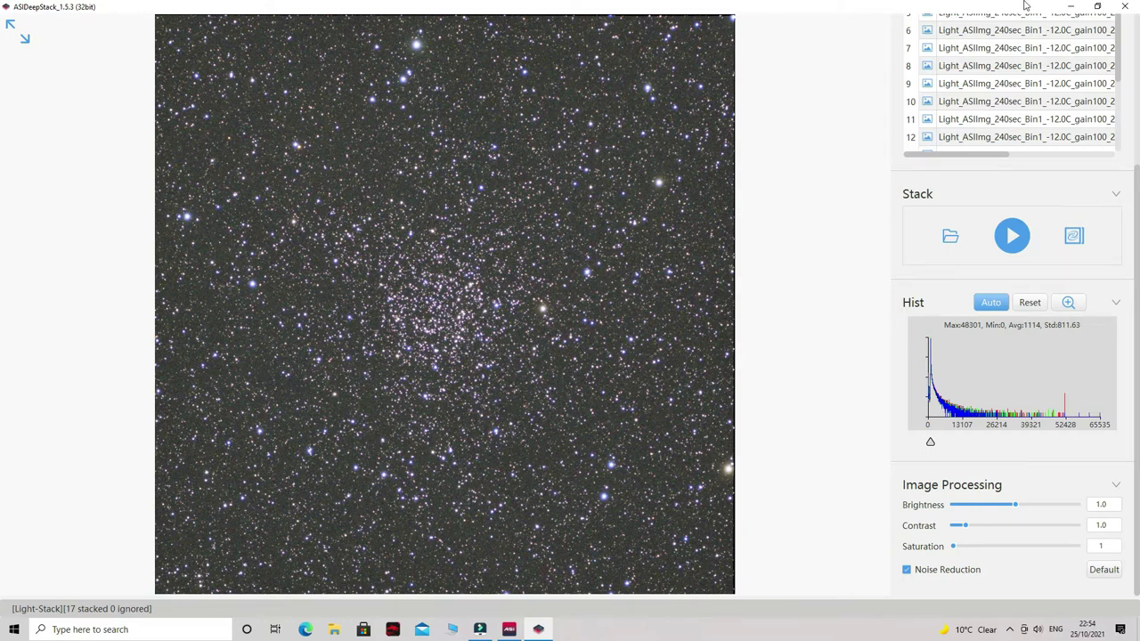
Minimize ASIDeepStack and the welcome window, then open the Light frames 6-9-21 folder.
{"action": "left_click", "coordinate": [1072, 9]}
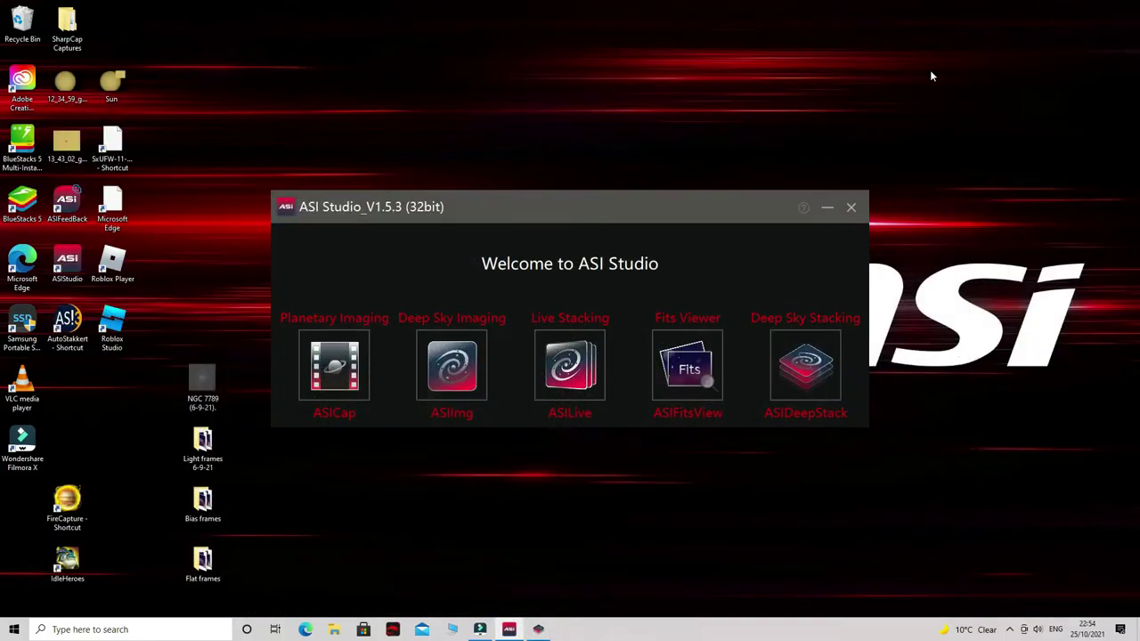
{"action": "left_click", "coordinate": [827, 207]}
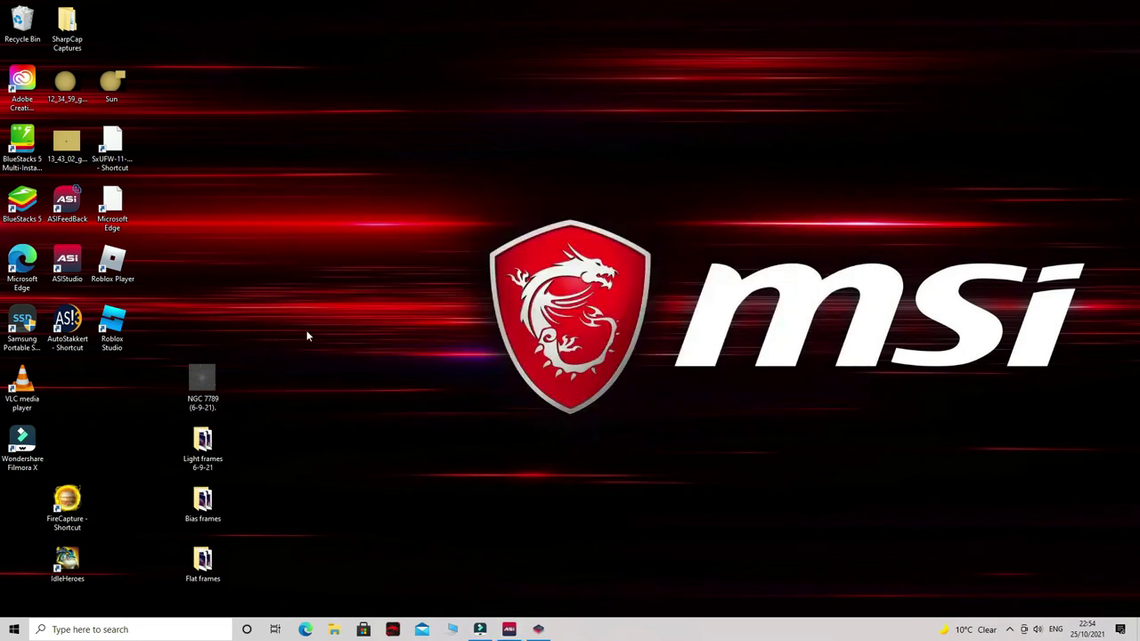
{"action": "double_click", "coordinate": [203, 445]}
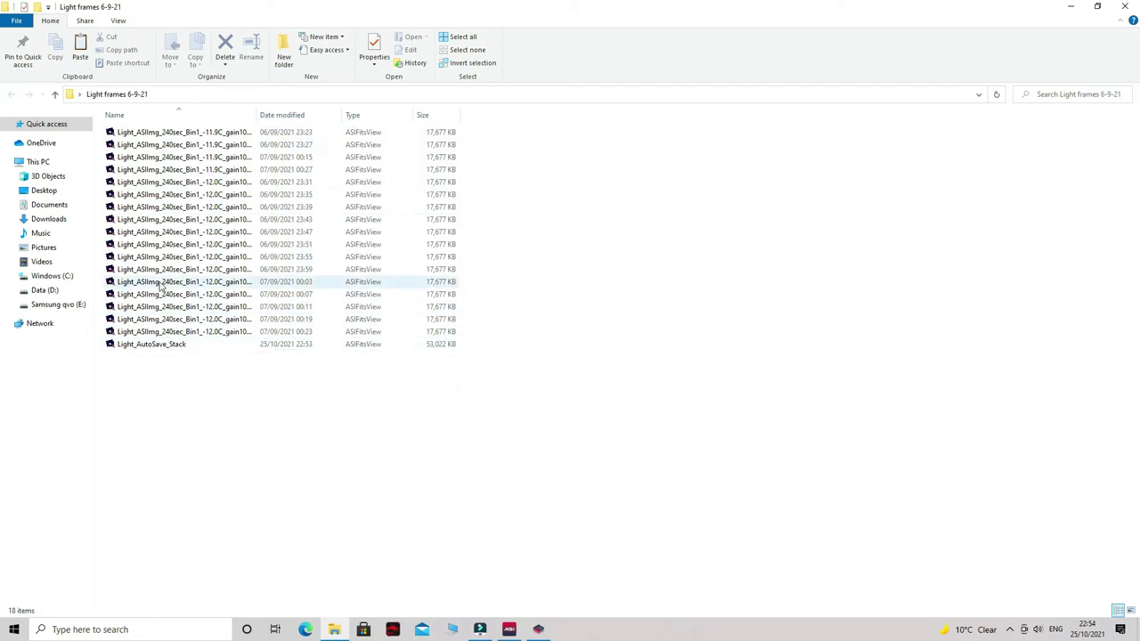
View a single light frame against Light_AutoSave_Stack in ASIFitsView, ending on the stack.
{"action": "double_click", "coordinate": [149, 345]}
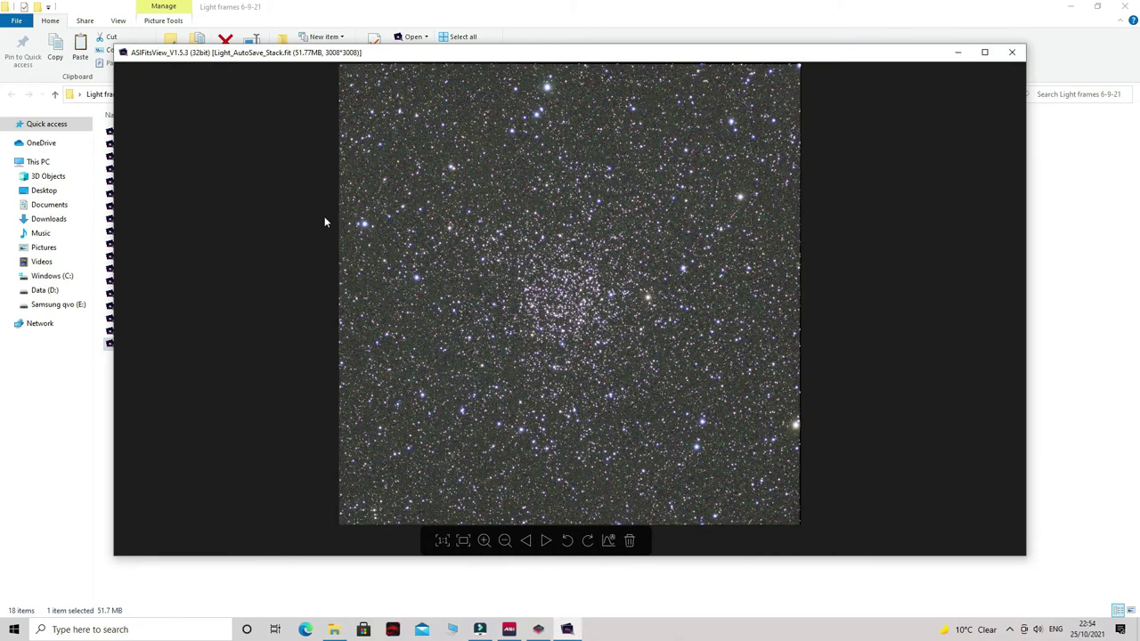
{"action": "left_click", "coordinate": [1011, 52]}
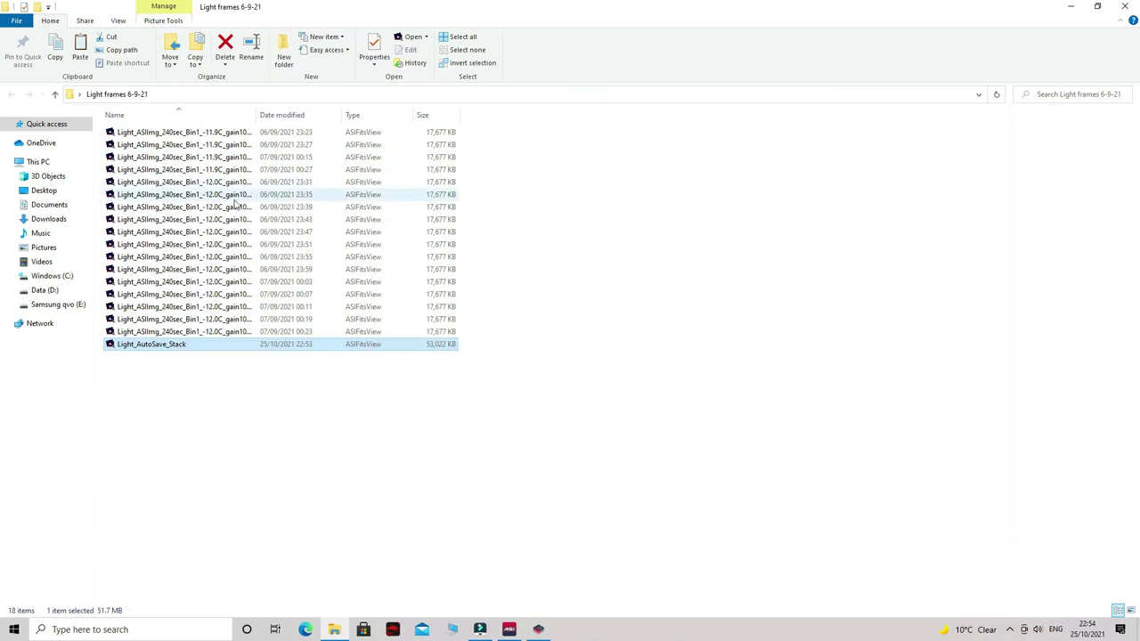
{"action": "double_click", "coordinate": [191, 196]}
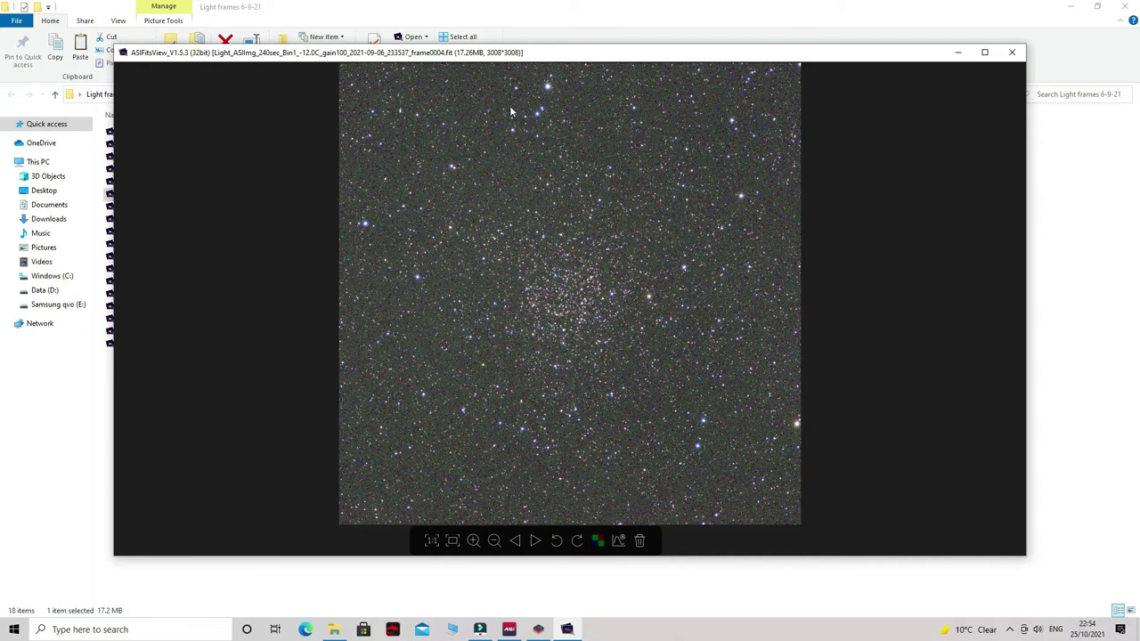
{"action": "left_click", "coordinate": [1012, 52]}
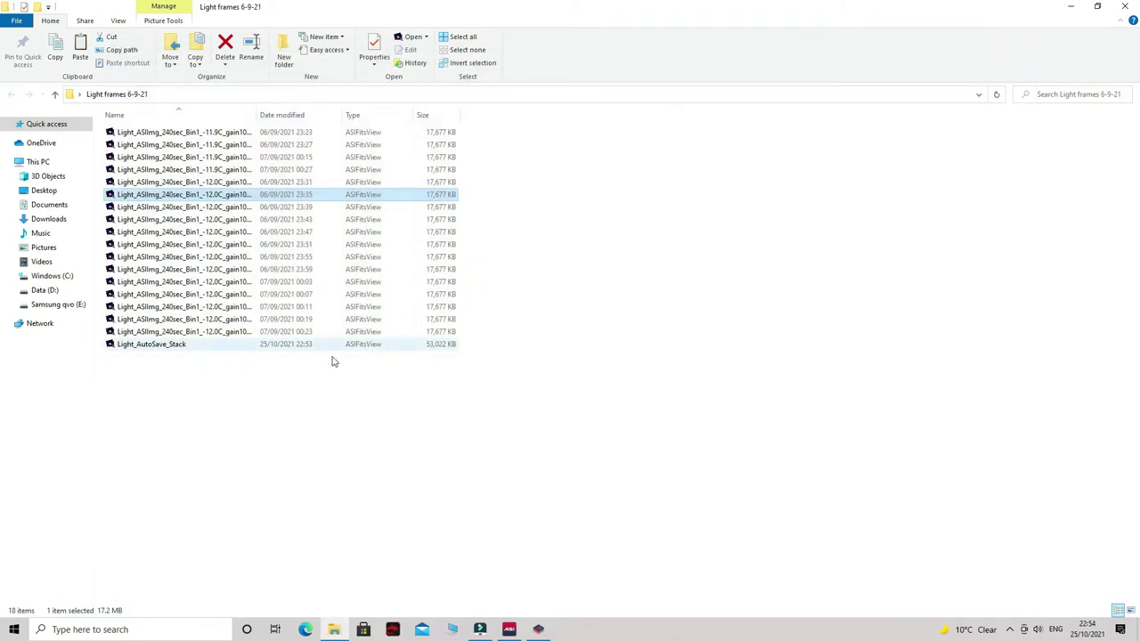
{"action": "double_click", "coordinate": [164, 346]}
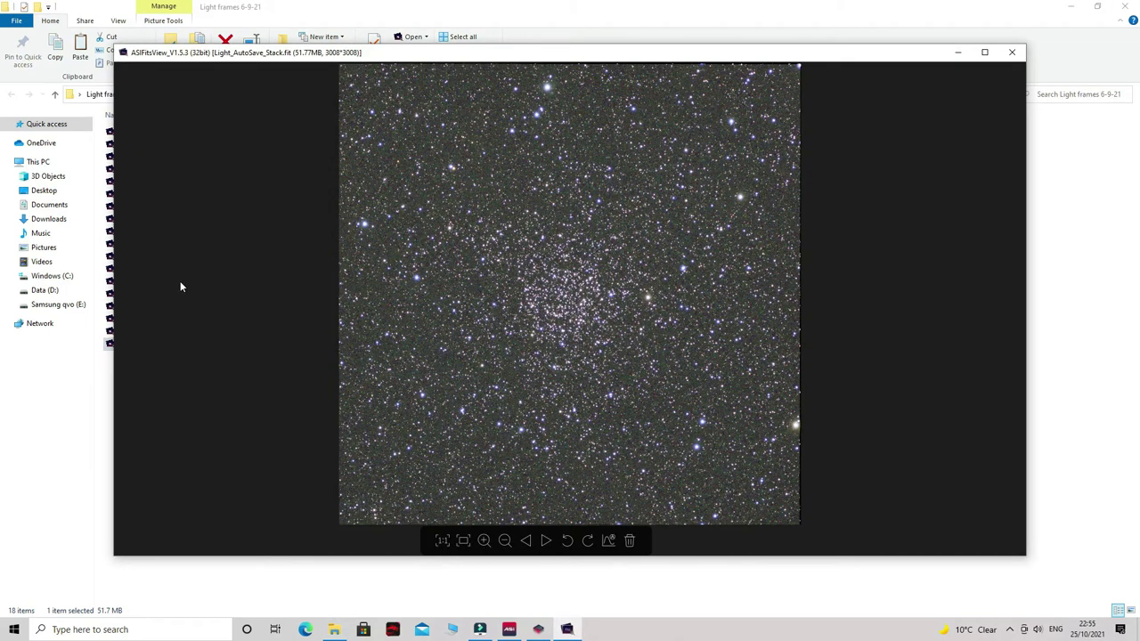
Save the stacked image as a JPG named 'NGC 7789' in the Light frames 6-9-21 folder.
{"action": "right_click", "coordinate": [528, 283]}
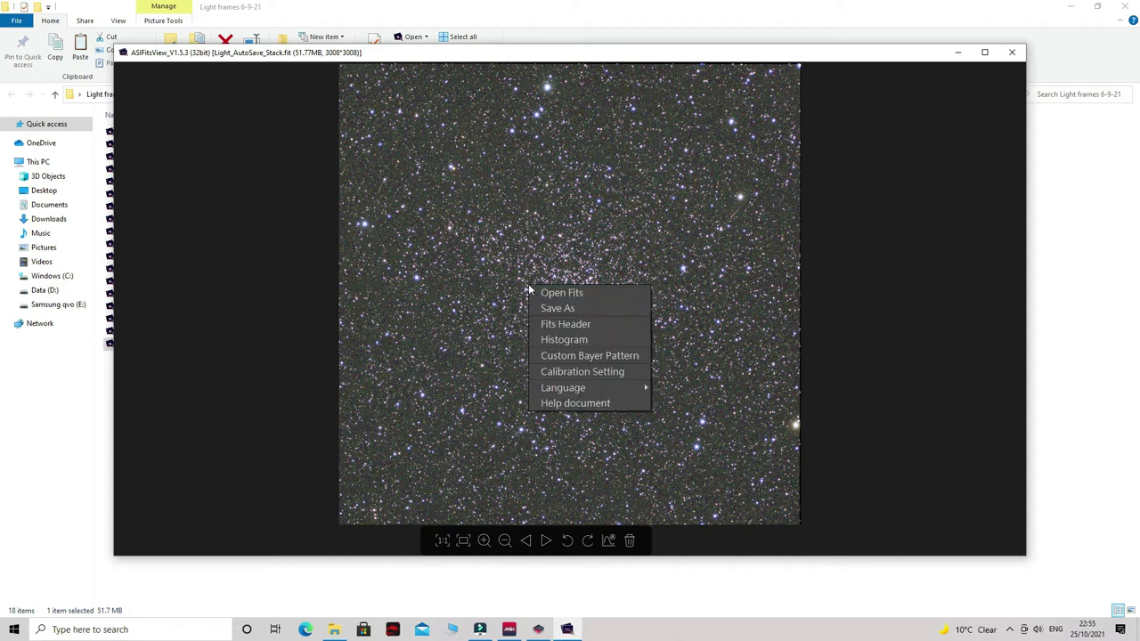
{"action": "left_click", "coordinate": [582, 309]}
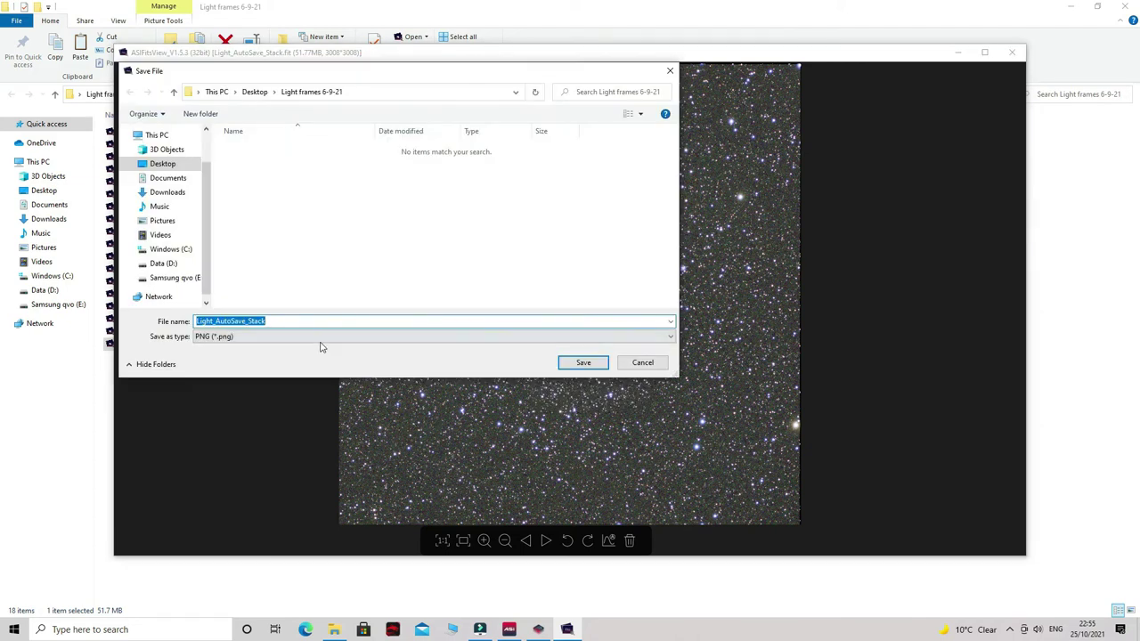
{"action": "left_click", "coordinate": [239, 339]}
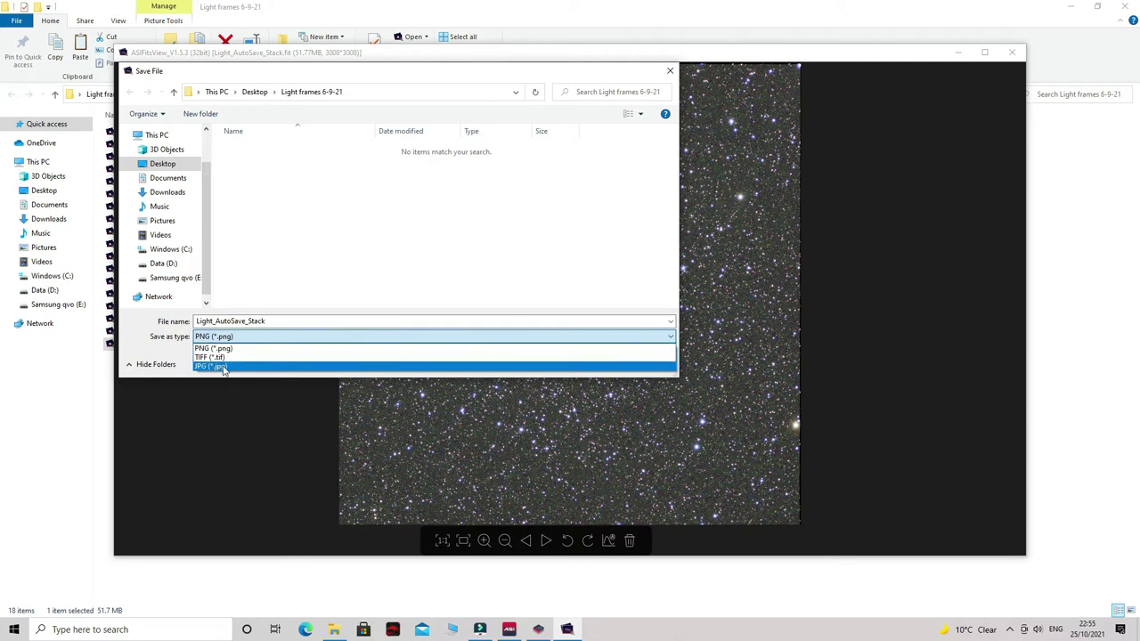
{"action": "left_click", "coordinate": [222, 369]}
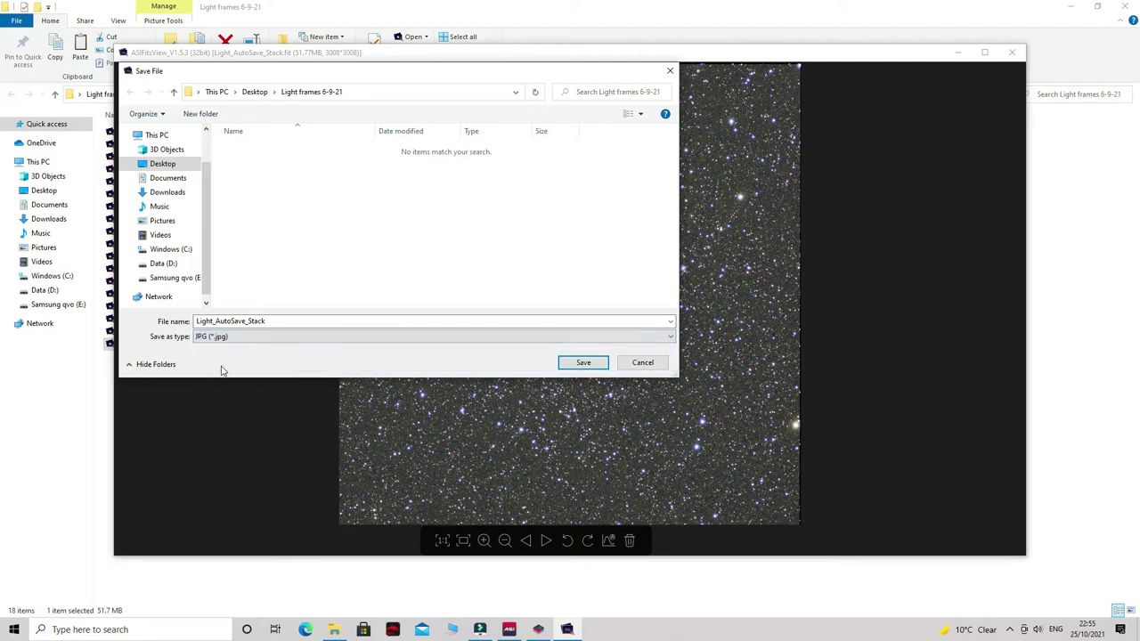
{"action": "double_click", "coordinate": [279, 320]}
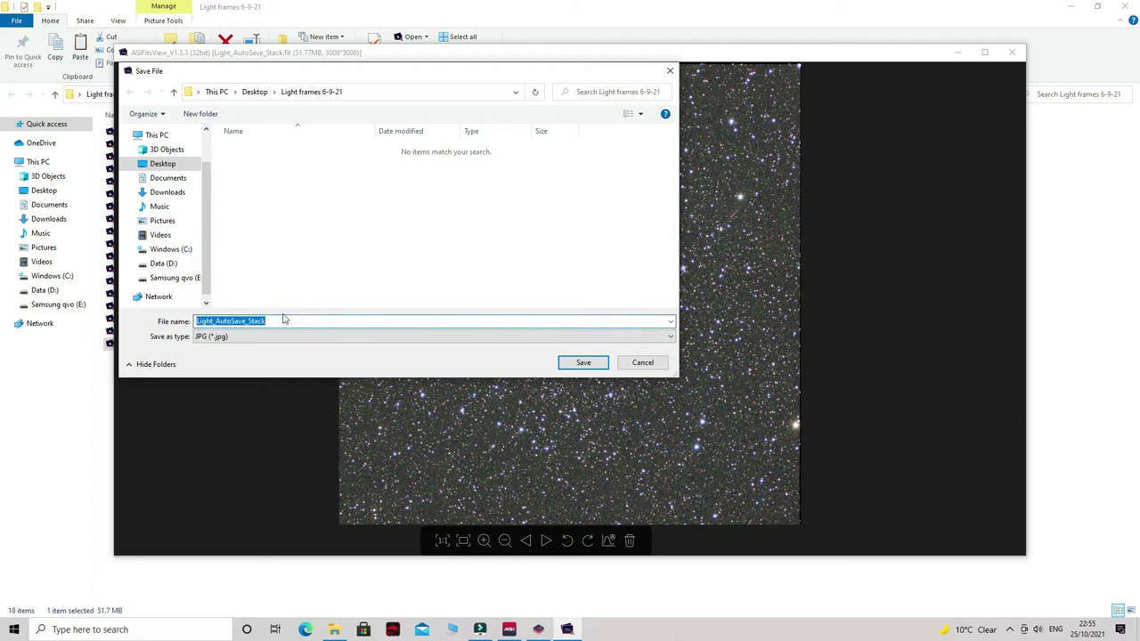
{"action": "left_click", "coordinate": [280, 321]}
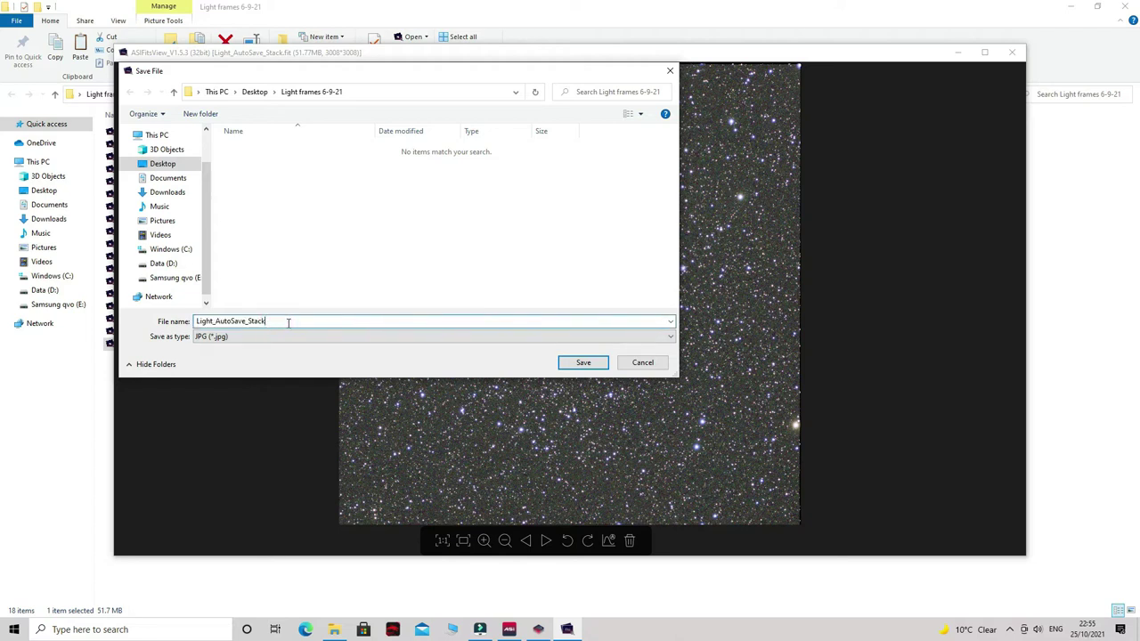
{"action": "key", "text": "BackSpace"}
{"action": "key", "text": "BackSpace"}
{"action": "key", "text": "BackSpace"}
{"action": "key", "text": "BackSpace"}
{"action": "key", "text": "BackSpace"}
{"action": "key", "text": "BackSpace"}
{"action": "key", "text": "BackSpace"}
{"action": "key", "text": "BackSpace"}
{"action": "key", "text": "BackSpace"}
{"action": "key", "text": "BackSpace"}
{"action": "key", "text": "BackSpace"}
{"action": "key", "text": "BackSpace"}
{"action": "key", "text": "BackSpace"}
{"action": "key", "text": "BackSpace"}
{"action": "key", "text": "BackSpace"}
{"action": "key", "text": "BackSpace"}
{"action": "key", "text": "BackSpace"}
{"action": "key", "text": "BackSpace"}
{"action": "left_click", "coordinate": [582, 363]}
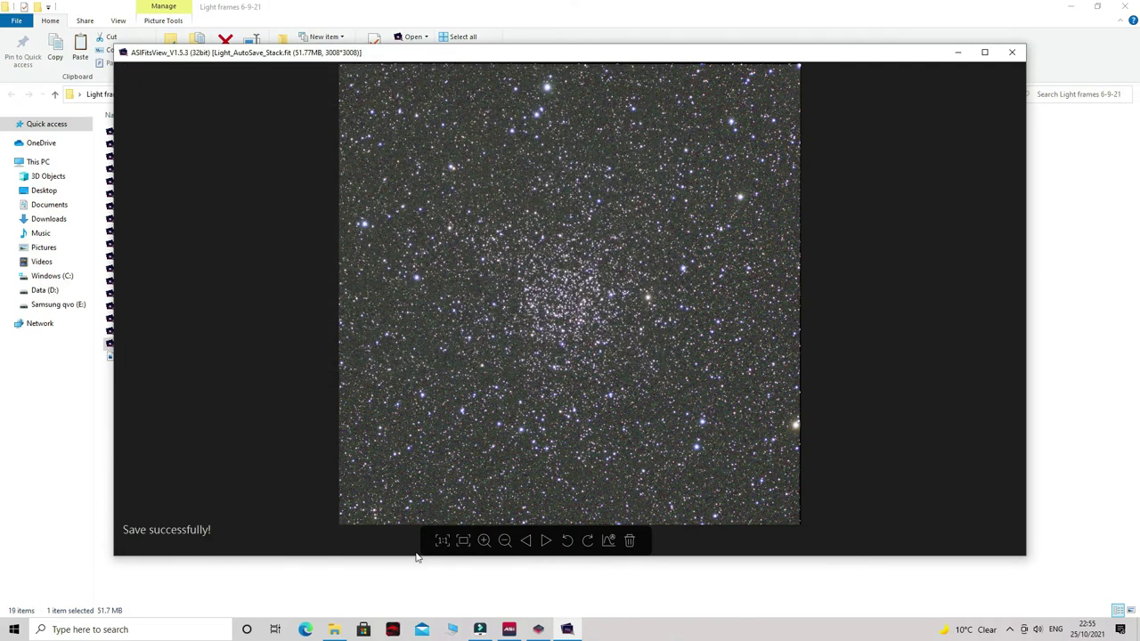
{"action": "left_click", "coordinate": [1012, 52]}
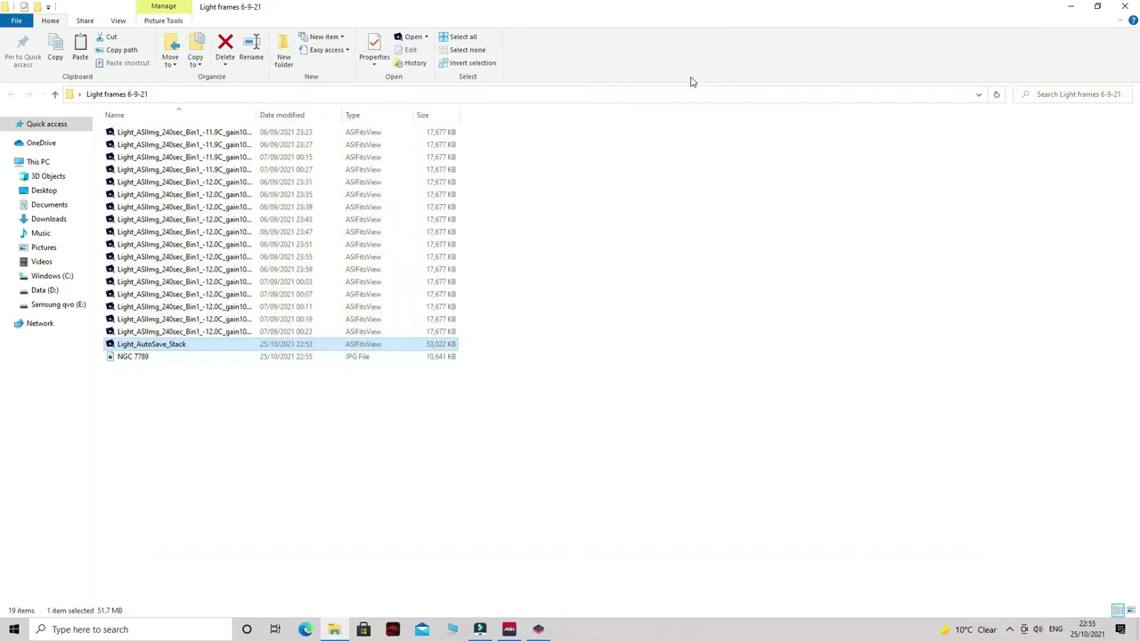
{"action": "double_click", "coordinate": [127, 358]}
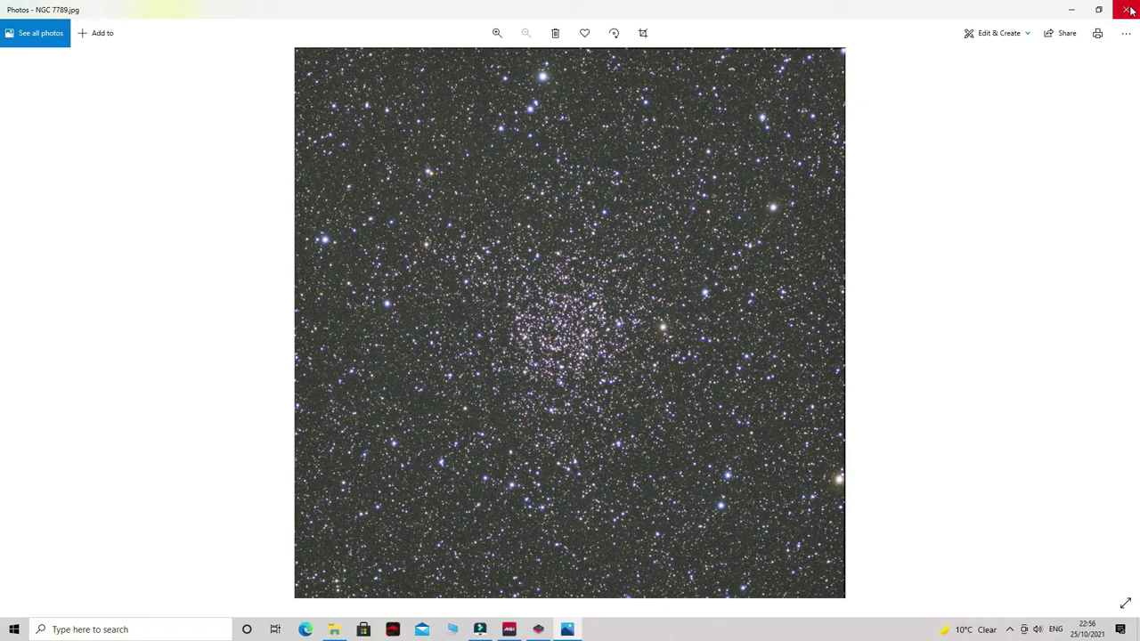
{"action": "left_click", "coordinate": [1129, 9]}
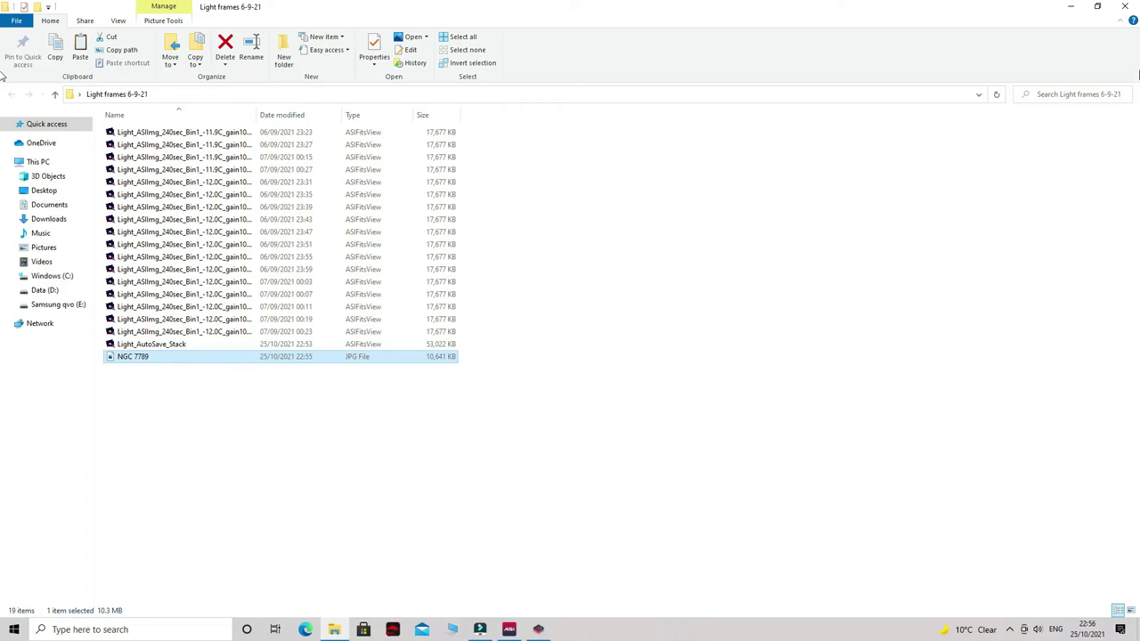
Open NGC 7789.jpg with Adobe Photoshop 2021 from its context menu.
{"action": "right_click", "coordinate": [156, 357]}
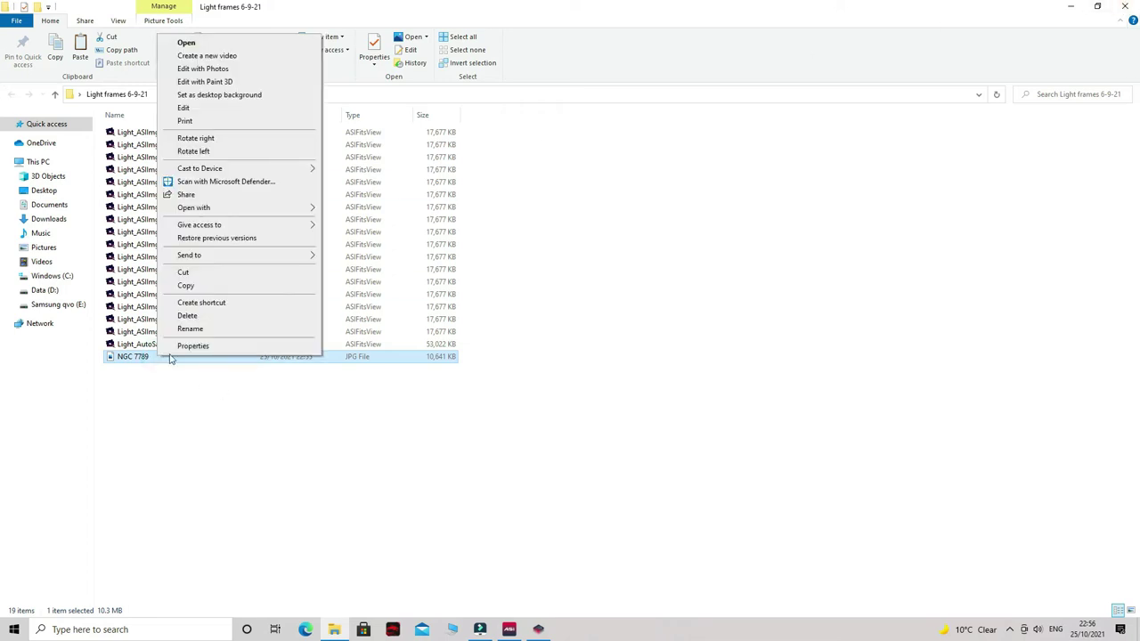
{"action": "mouse_move", "coordinate": [264, 210]}
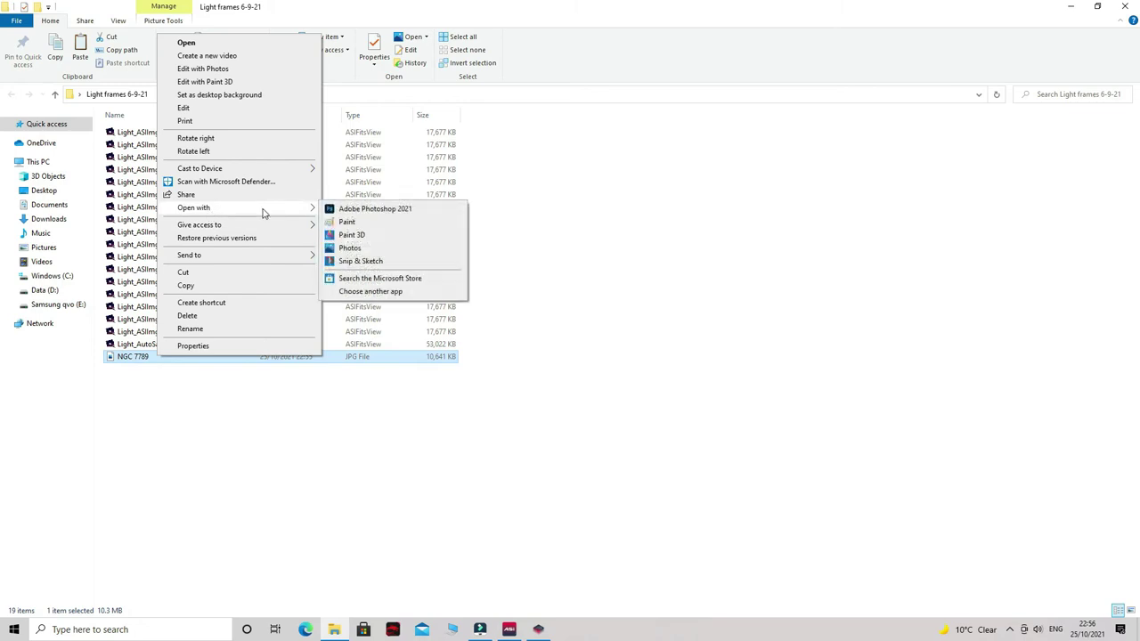
{"action": "left_click", "coordinate": [375, 209]}
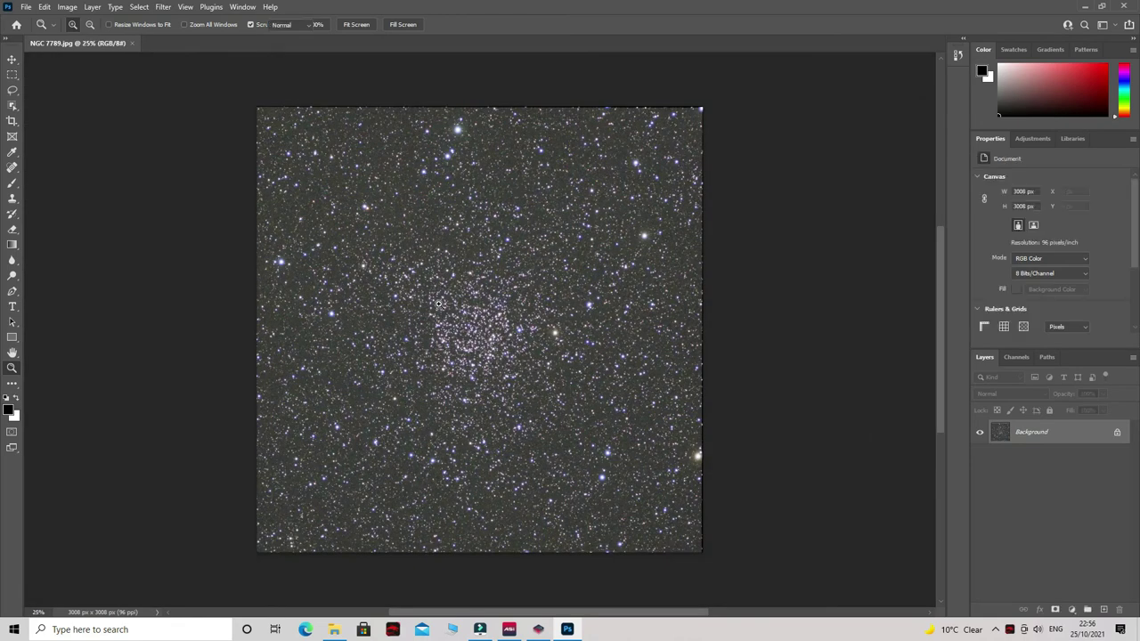
Apply Brightness/Contrast with brightness -32 and contrast 21 to NGC 7789.jpg.
{"action": "left_click", "coordinate": [420, 299]}
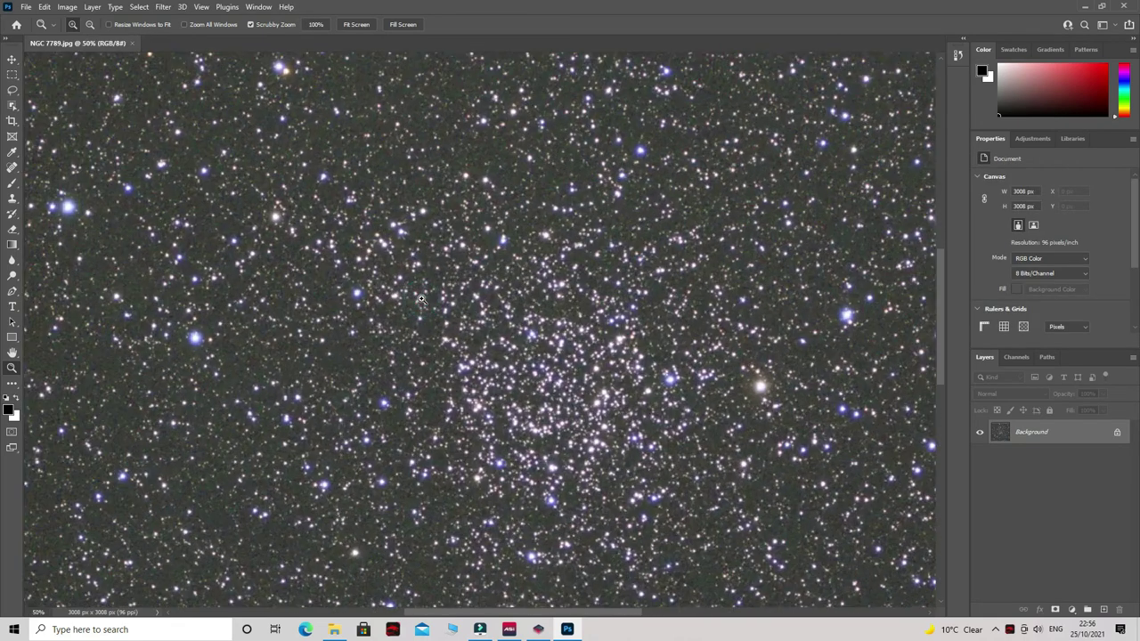
{"action": "right_click", "coordinate": [420, 299]}
{"action": "left_click", "coordinate": [427, 303]}
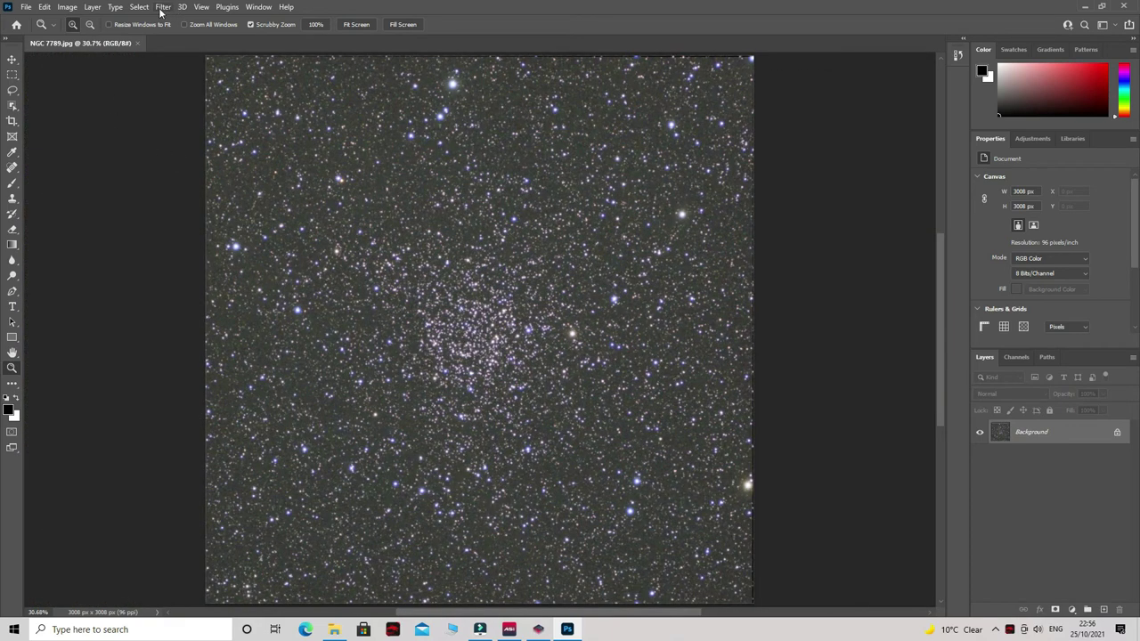
{"action": "left_click", "coordinate": [69, 7]}
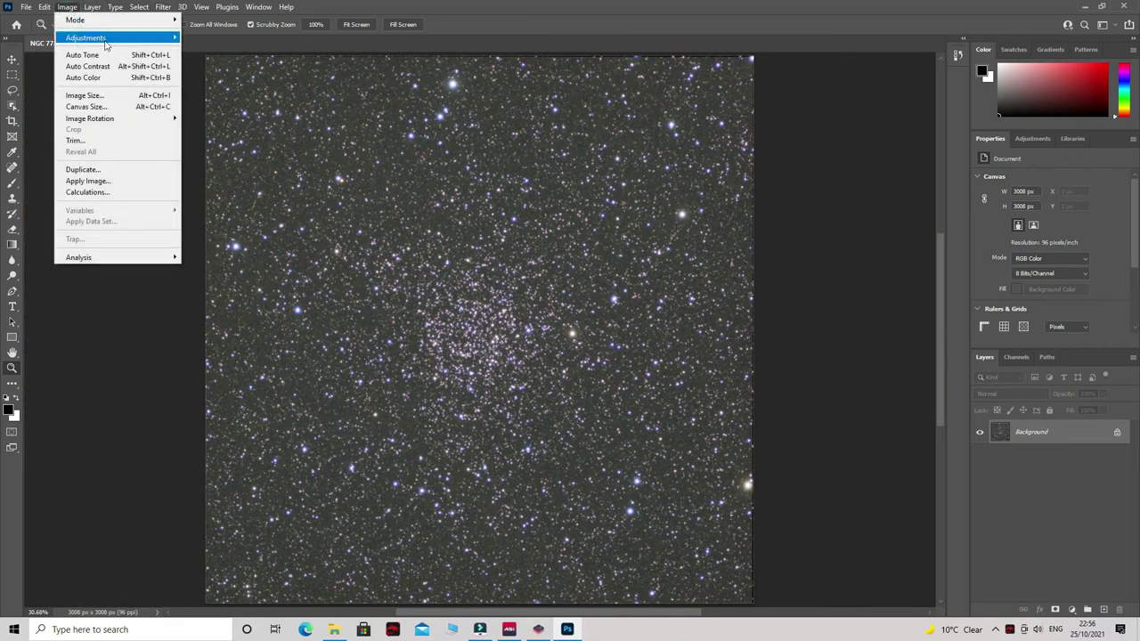
{"action": "mouse_move", "coordinate": [106, 38]}
{"action": "left_click", "coordinate": [203, 38]}
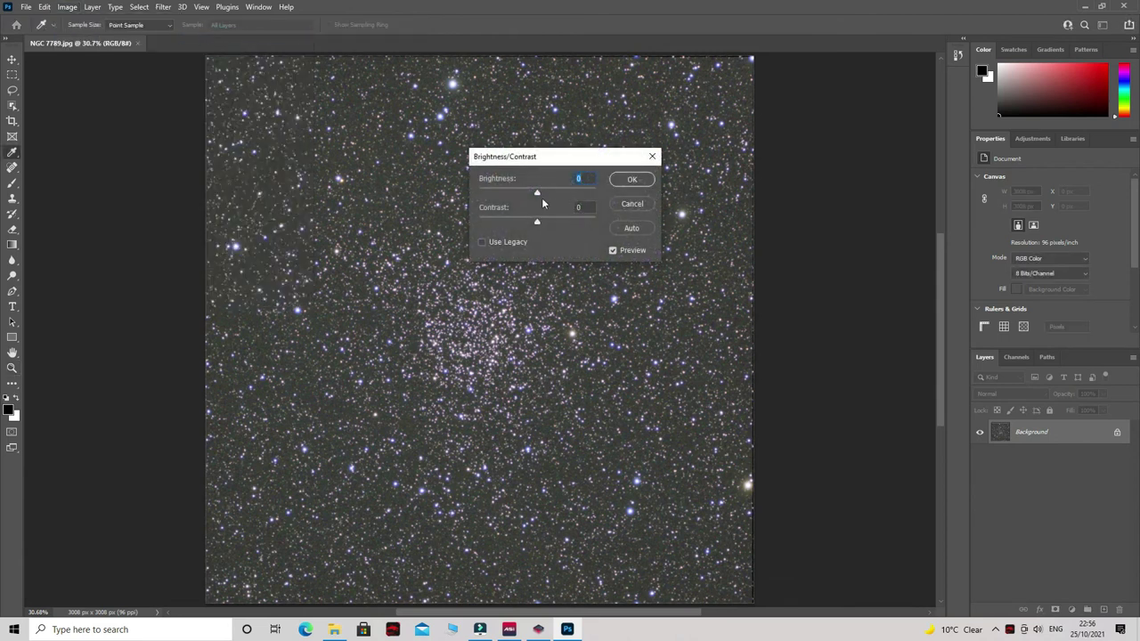
{"action": "left_click_drag", "start_coordinate": [537, 195], "coordinate": [550, 223]}
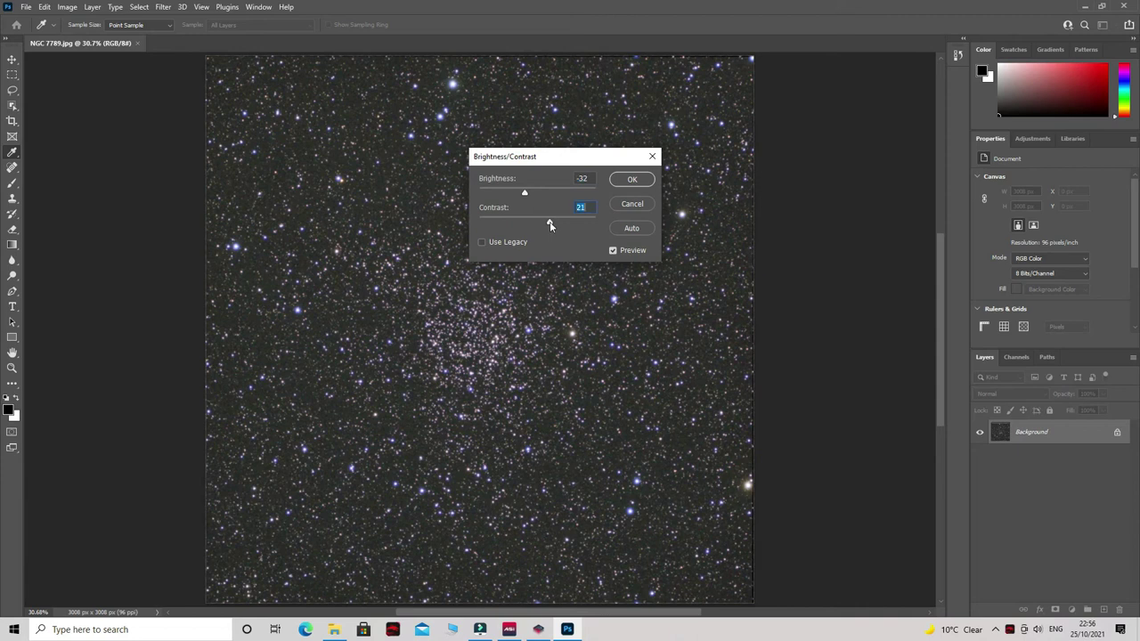
{"action": "left_click", "coordinate": [631, 179]}
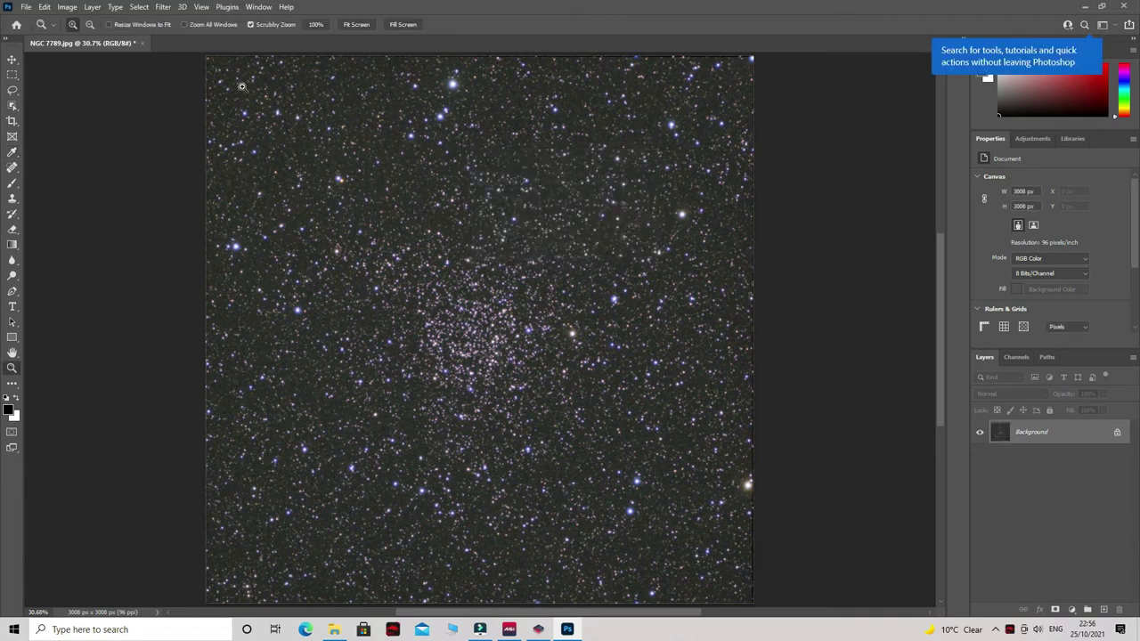
Apply the basic Sharpen filter to the whole NGC 7789 star field to crisp up the stars.
{"action": "left_click", "coordinate": [162, 7]}
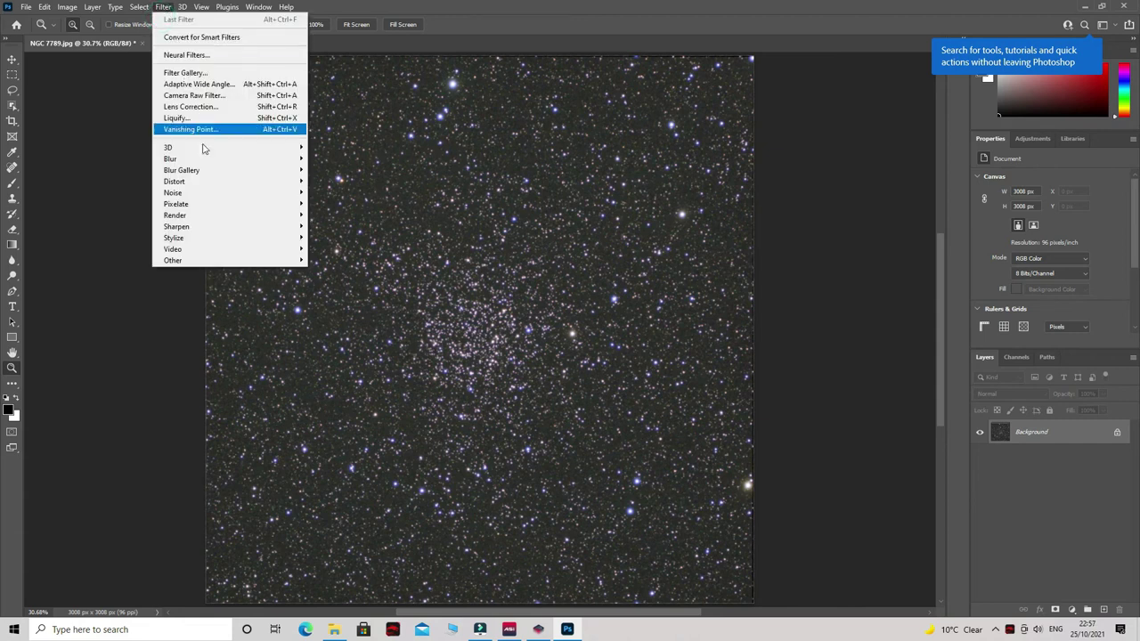
{"action": "mouse_move", "coordinate": [196, 227]}
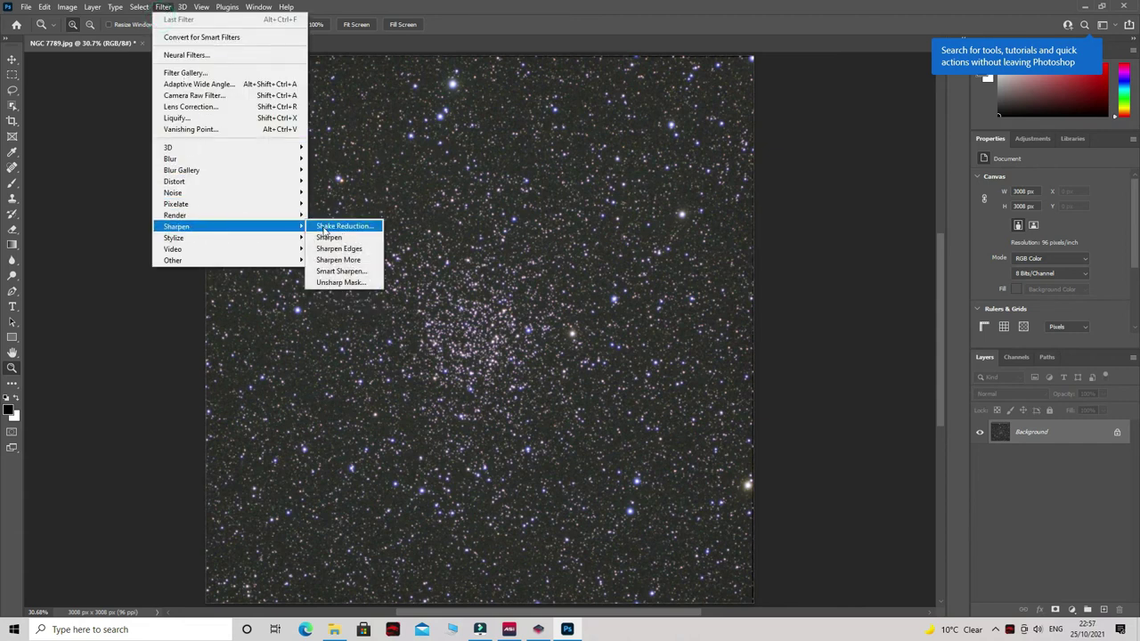
{"action": "left_click", "coordinate": [337, 238]}
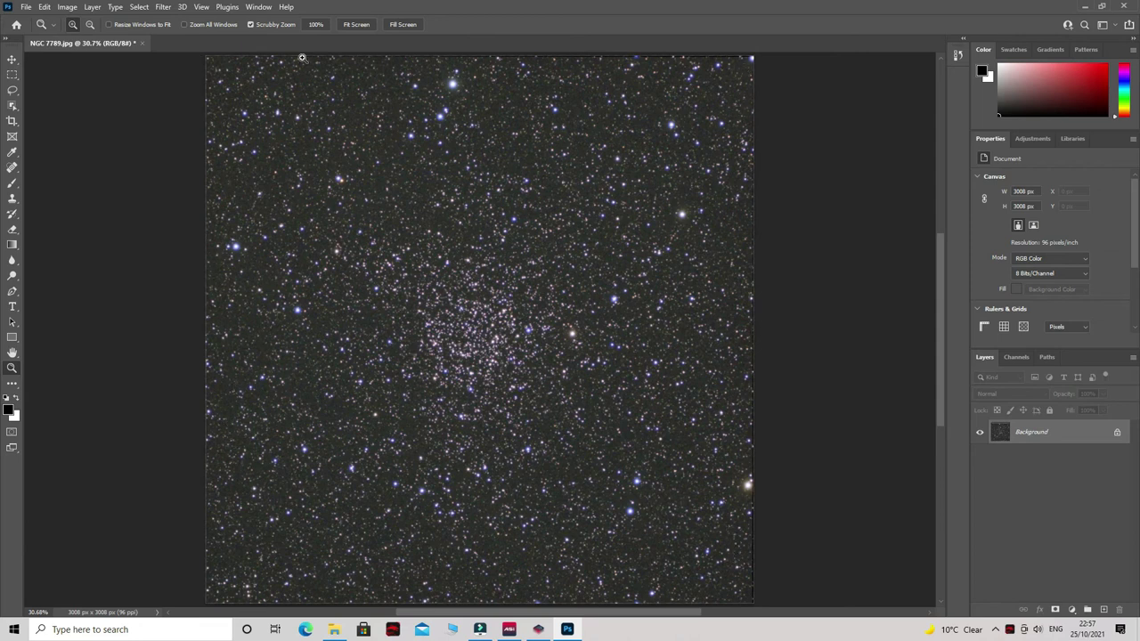
Start a Save As and turn off the cloud-or-computer save prompt so it won't appear again.
{"action": "left_click", "coordinate": [27, 8]}
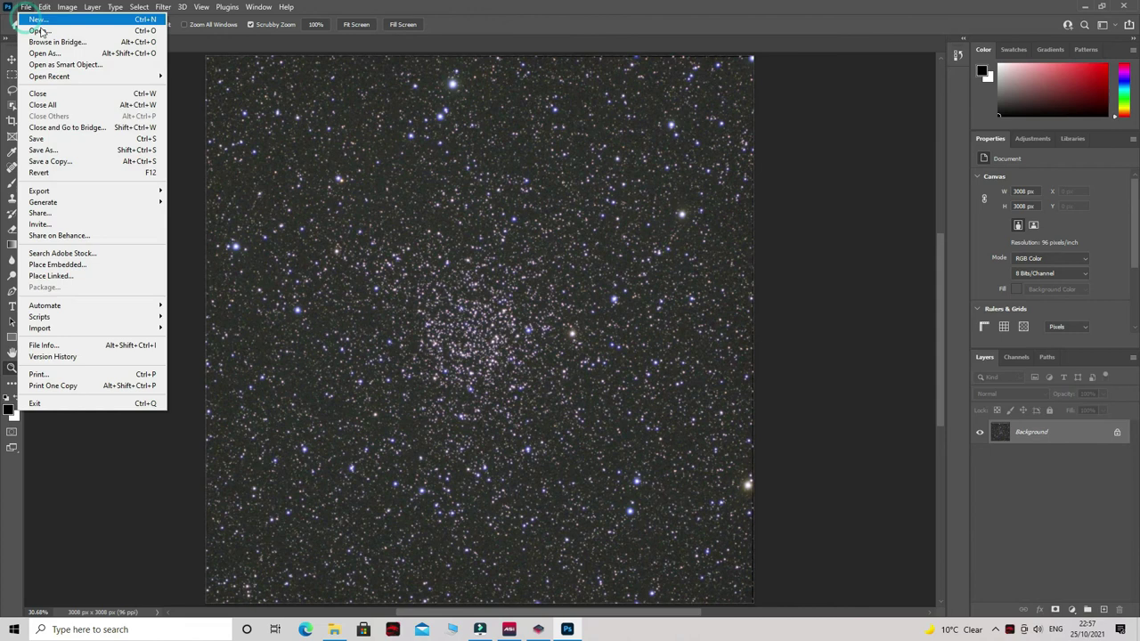
{"action": "left_click", "coordinate": [57, 151]}
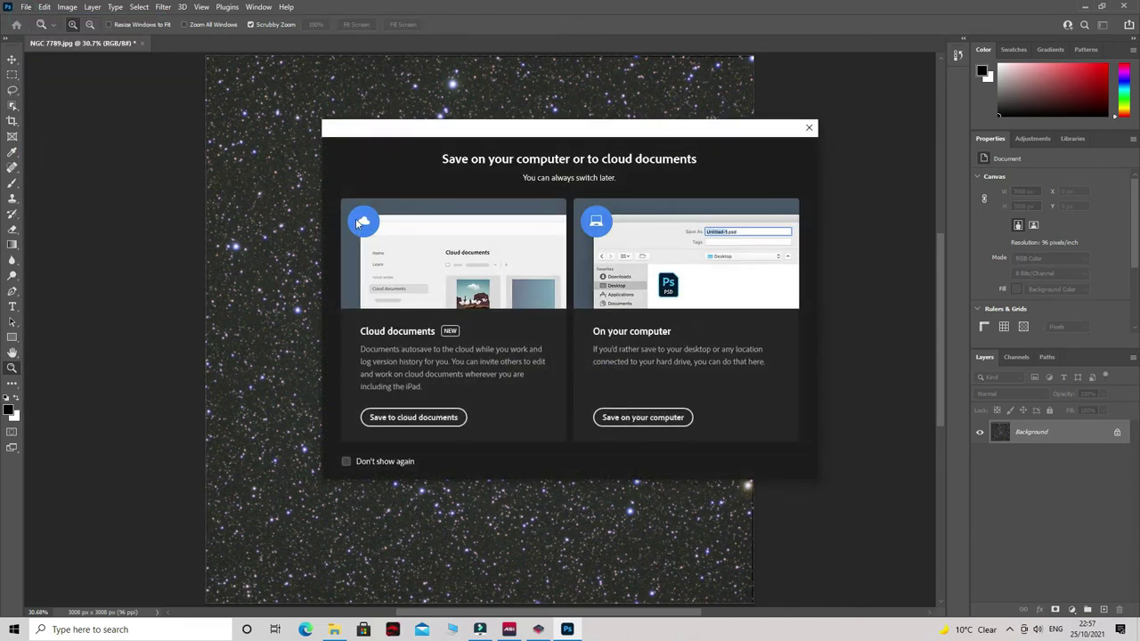
{"action": "left_click", "coordinate": [347, 462]}
{"action": "left_click", "coordinate": [807, 129]}
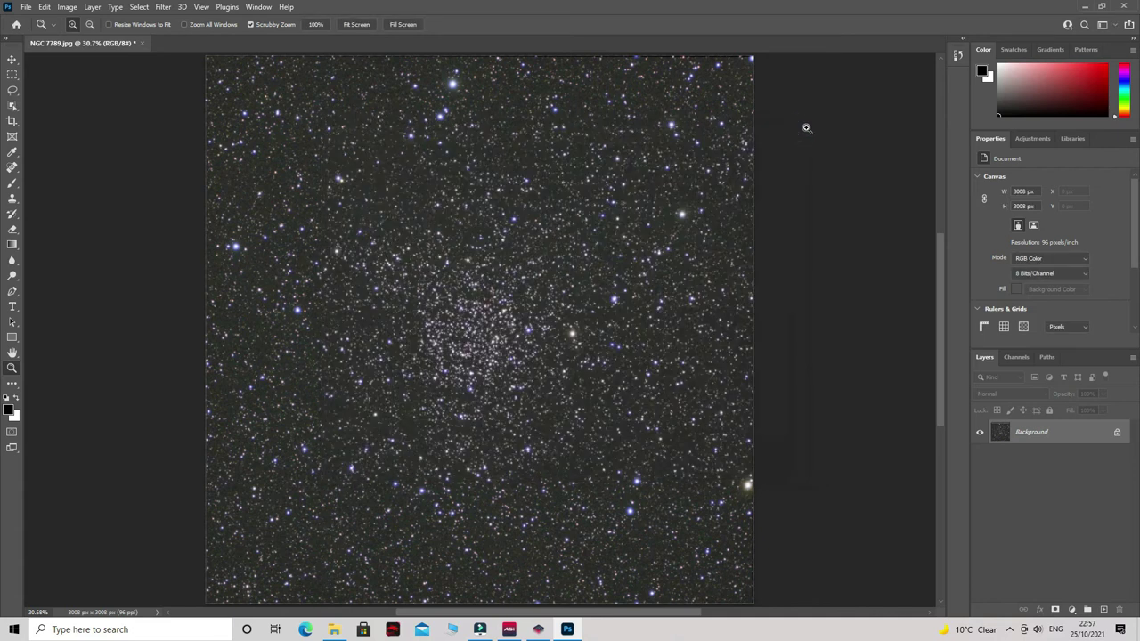
{"action": "right_click", "coordinate": [554, 248]}
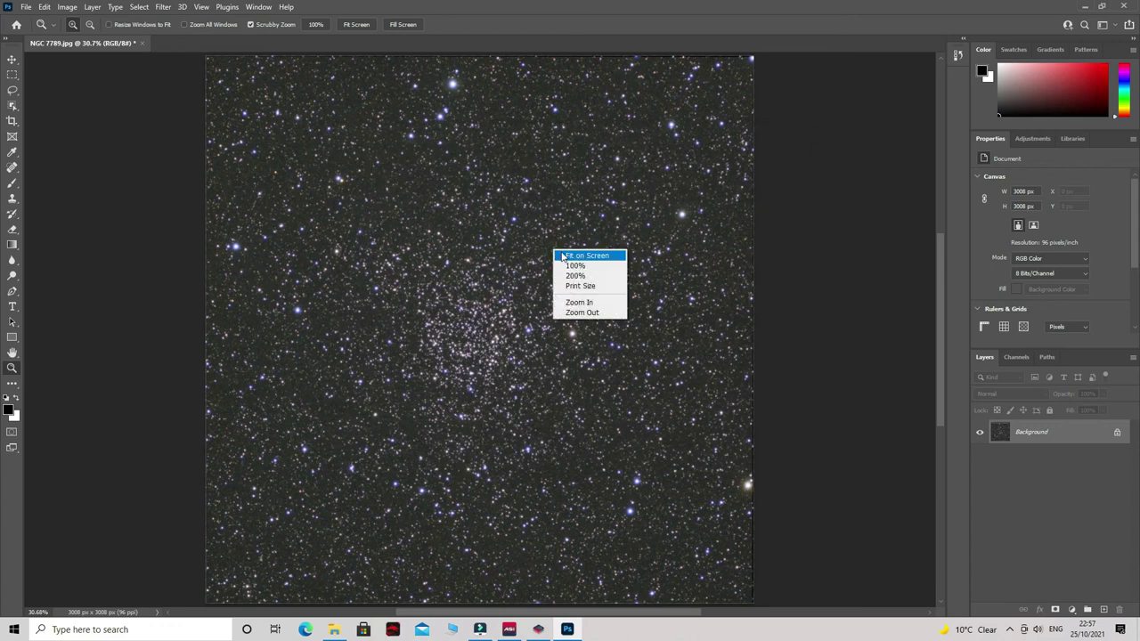
{"action": "left_click", "coordinate": [28, 8]}
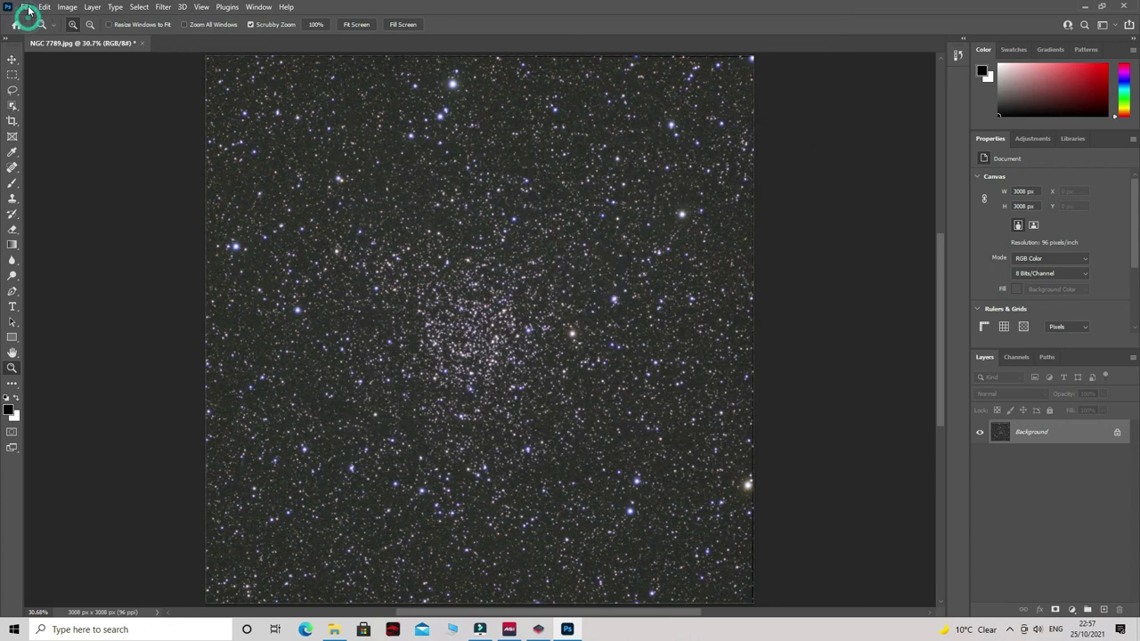
Save the edited image as a JPEG named 'NGC 7789 PS'.
{"action": "left_click", "coordinate": [27, 7]}
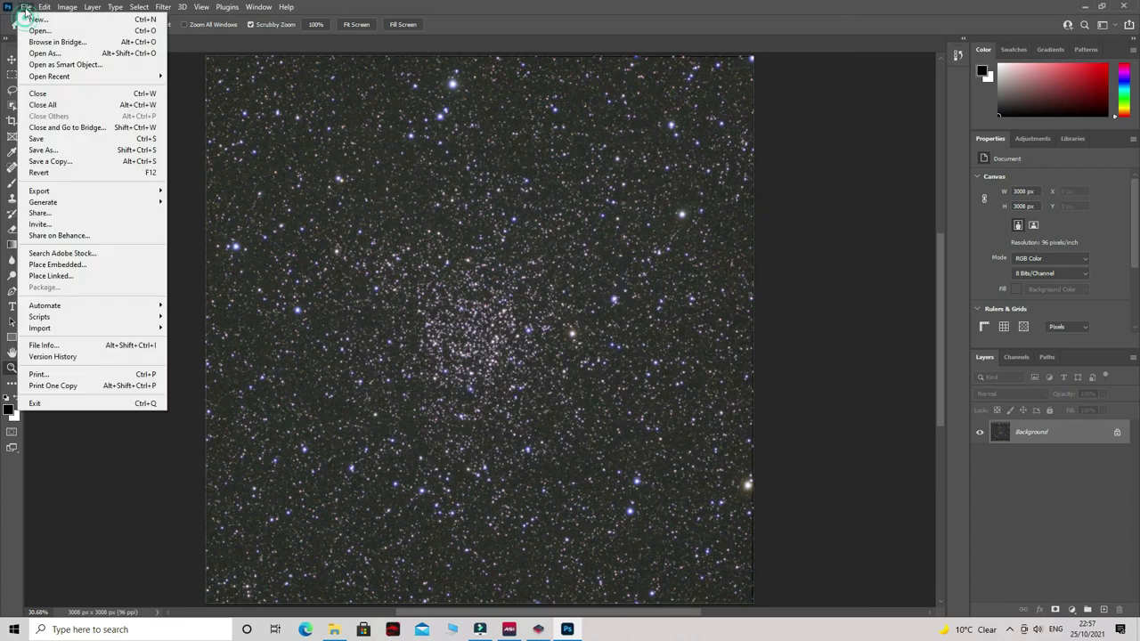
{"action": "left_click", "coordinate": [56, 150]}
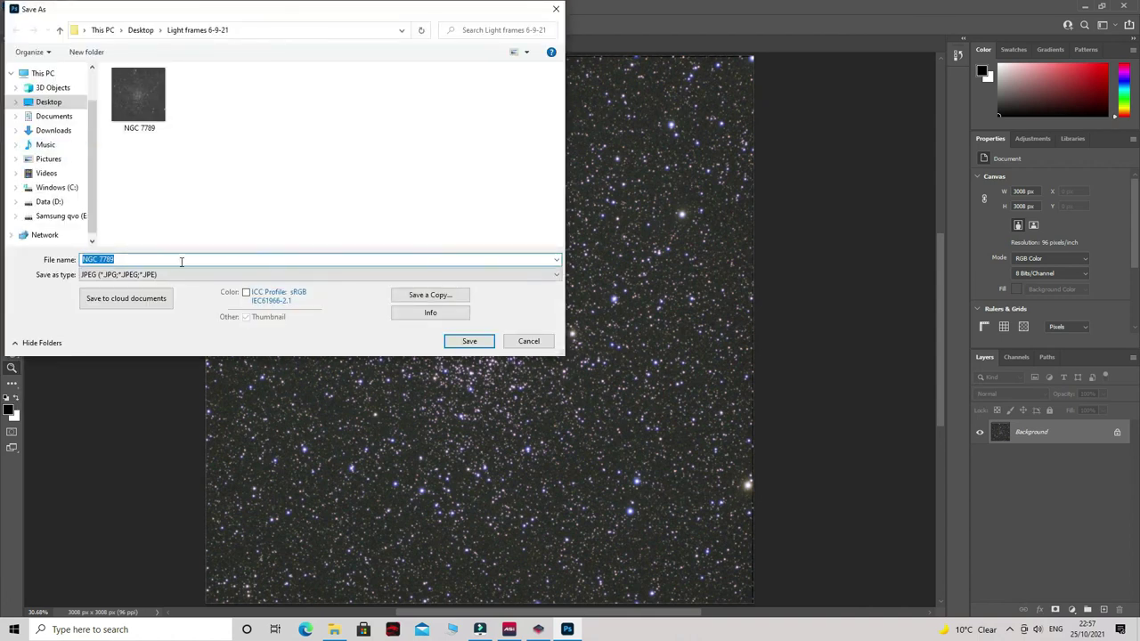
{"action": "left_click", "coordinate": [129, 260]}
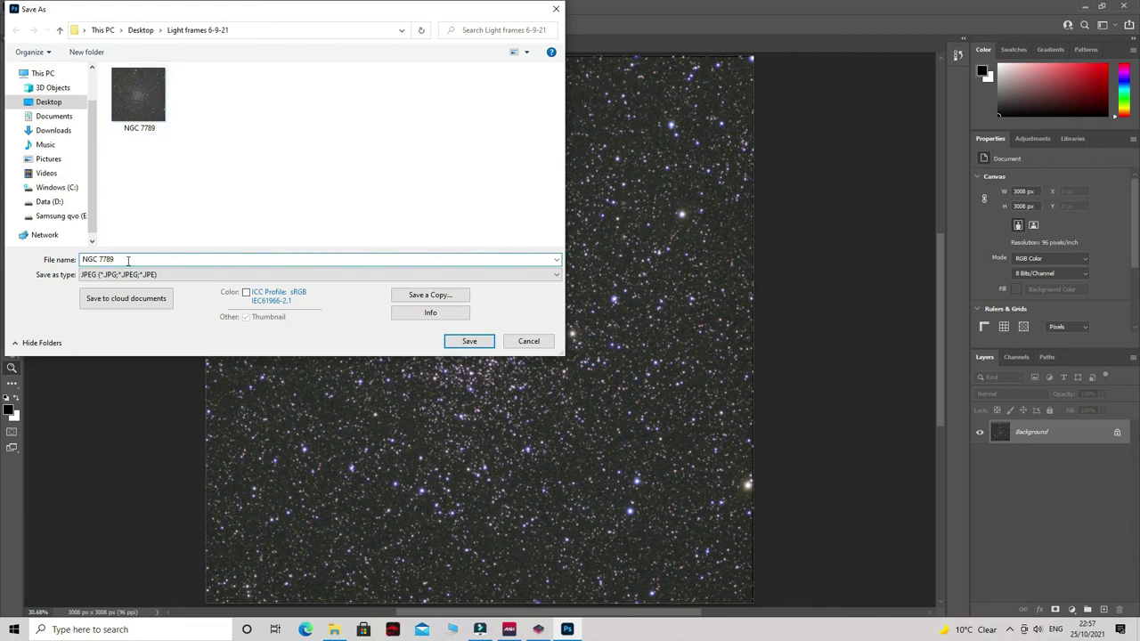
{"action": "left_click", "coordinate": [124, 258]}
{"action": "type", "text": "PS"}
{"action": "left_click", "coordinate": [469, 343]}
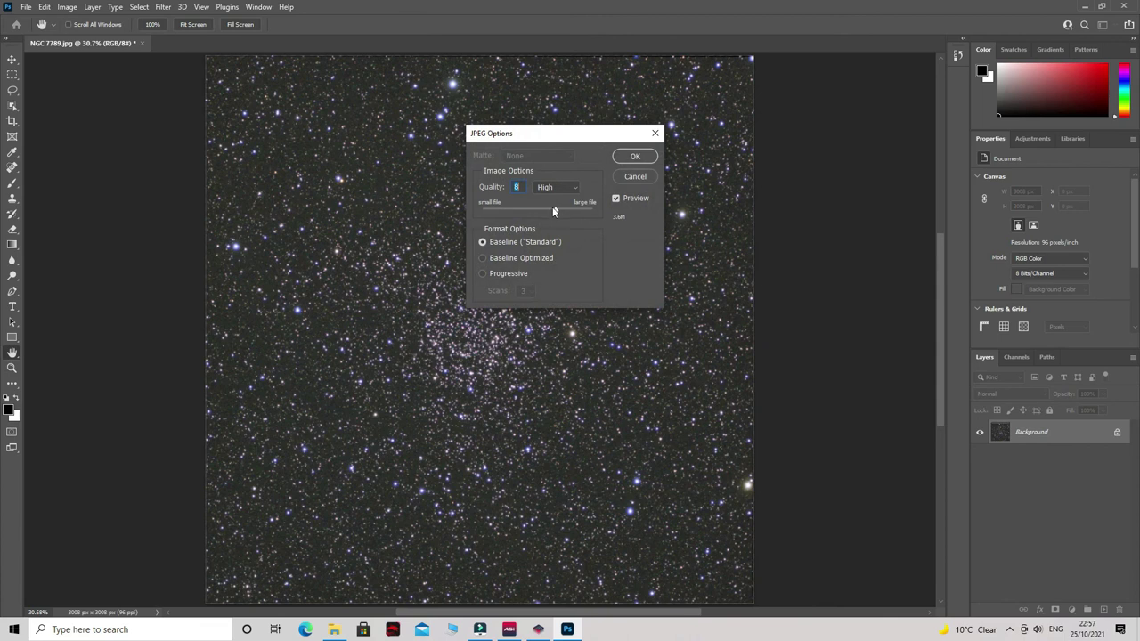
Set JPEG quality to 12 (Maximum), finish the save, and quit Photoshop.
{"action": "left_click_drag", "start_coordinate": [552, 210], "coordinate": [594, 208]}
{"action": "left_click", "coordinate": [641, 156]}
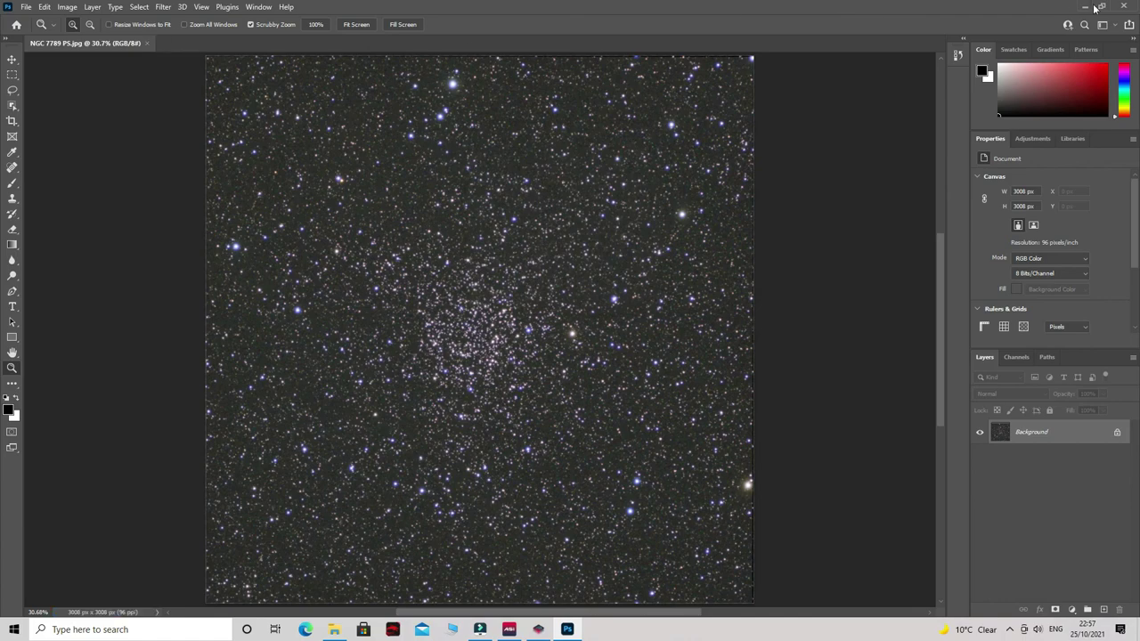
{"action": "left_click", "coordinate": [1124, 6]}
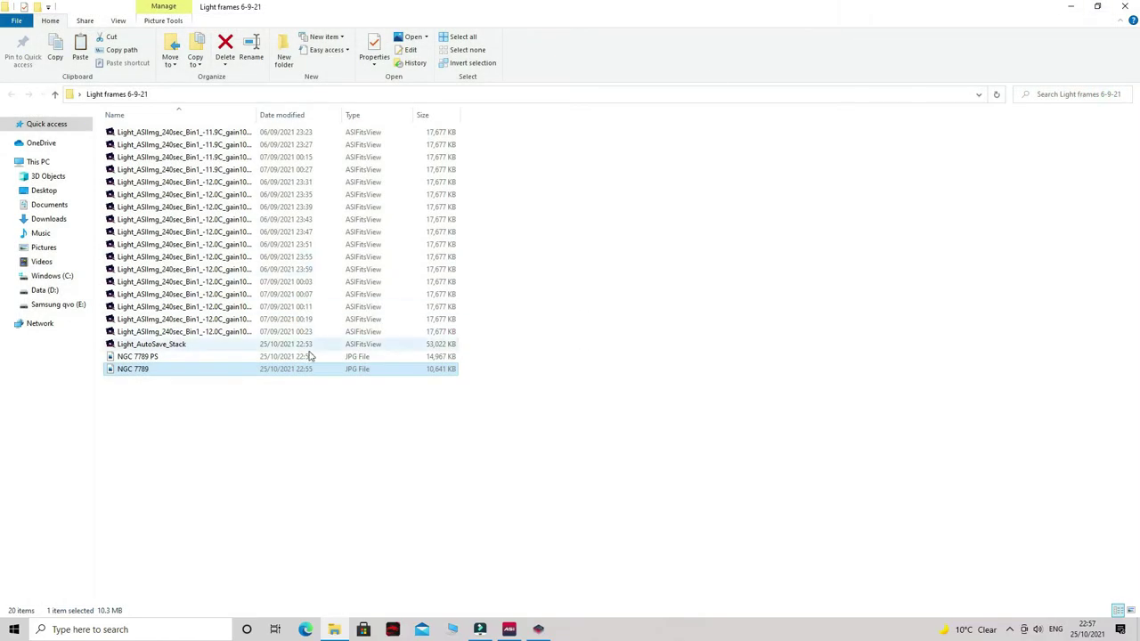
{"action": "double_click", "coordinate": [142, 369]}
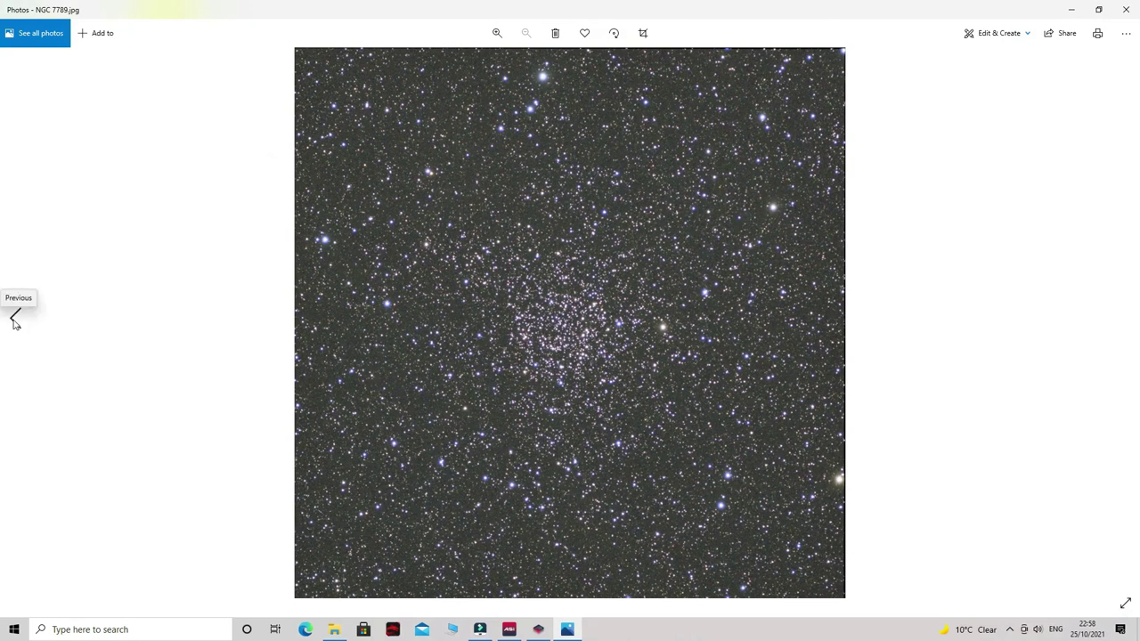
{"action": "left_click", "coordinate": [14, 319]}
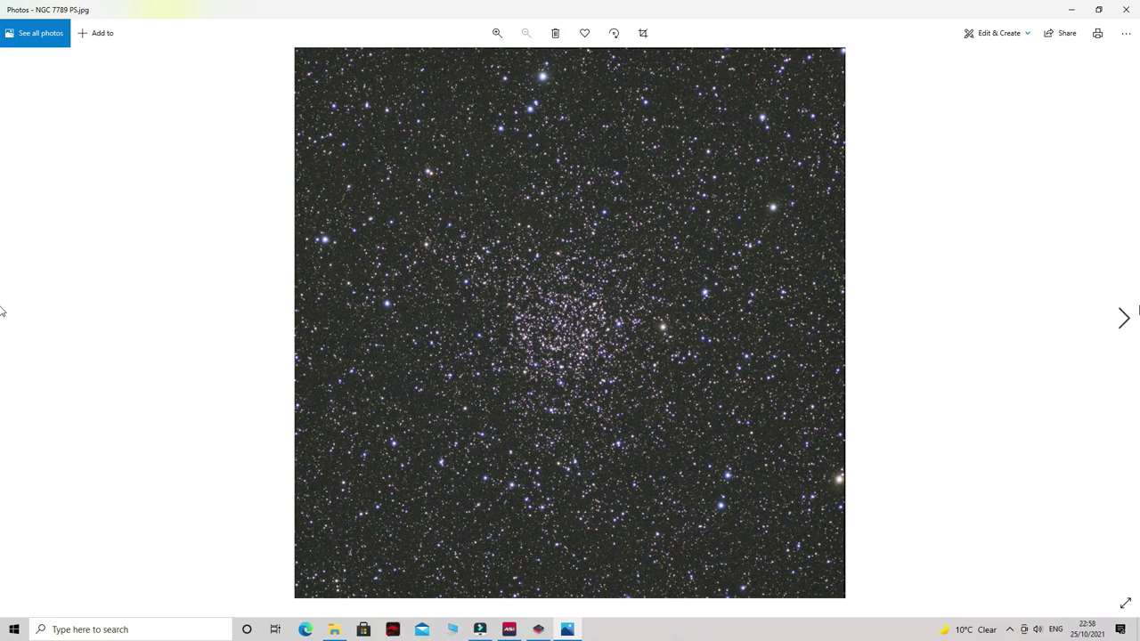
{"action": "left_click", "coordinate": [1123, 319]}
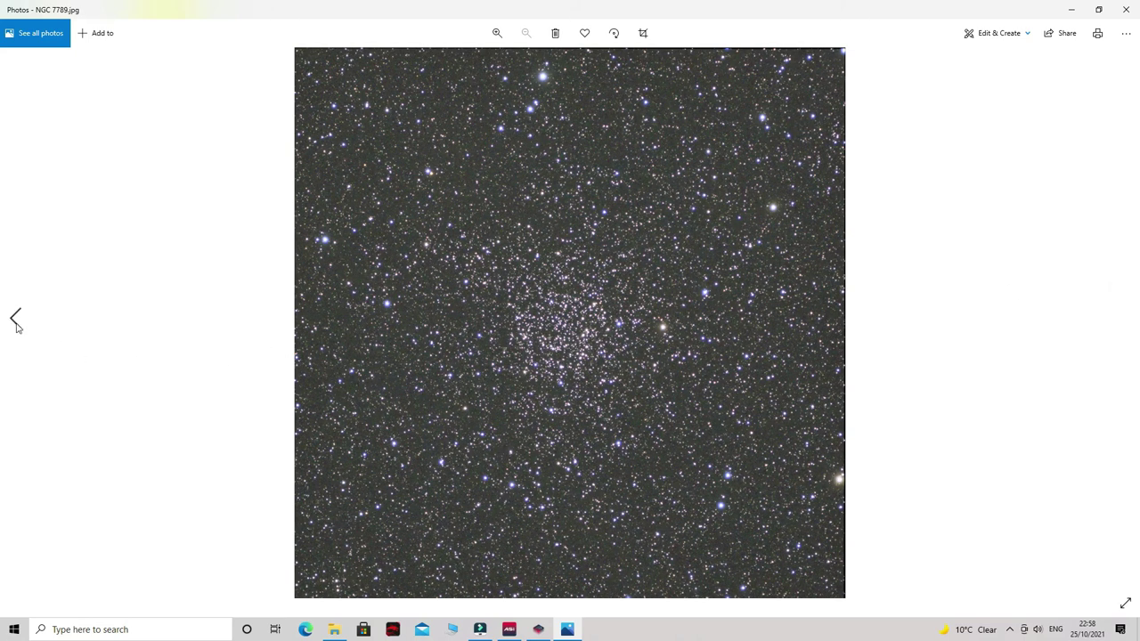
{"action": "left_click", "coordinate": [16, 321]}
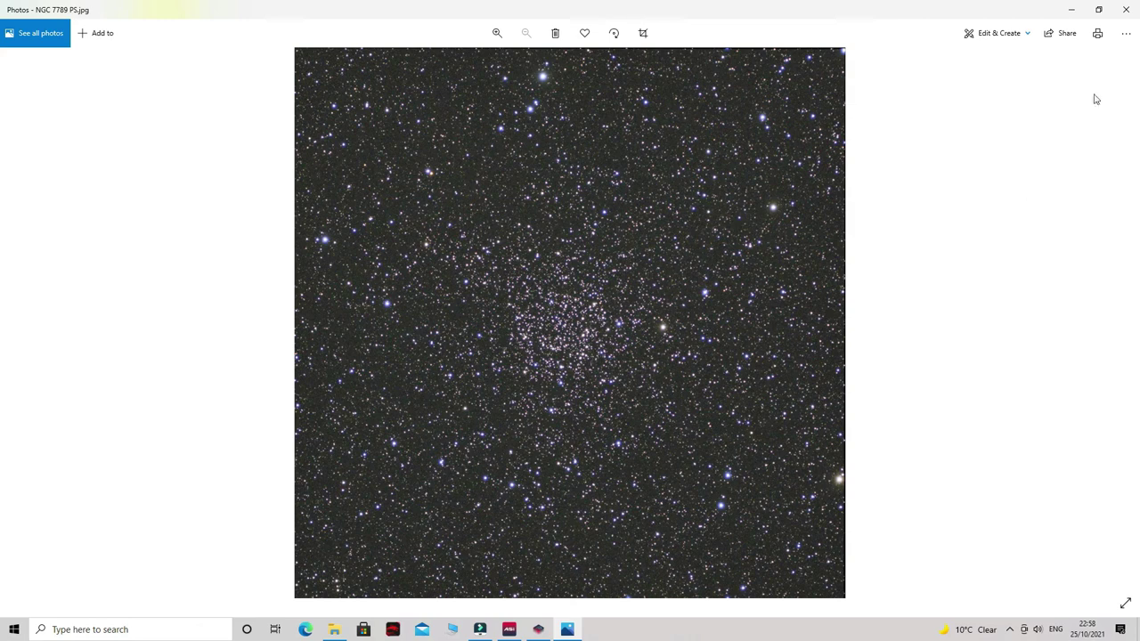
{"action": "left_click", "coordinate": [1125, 9]}
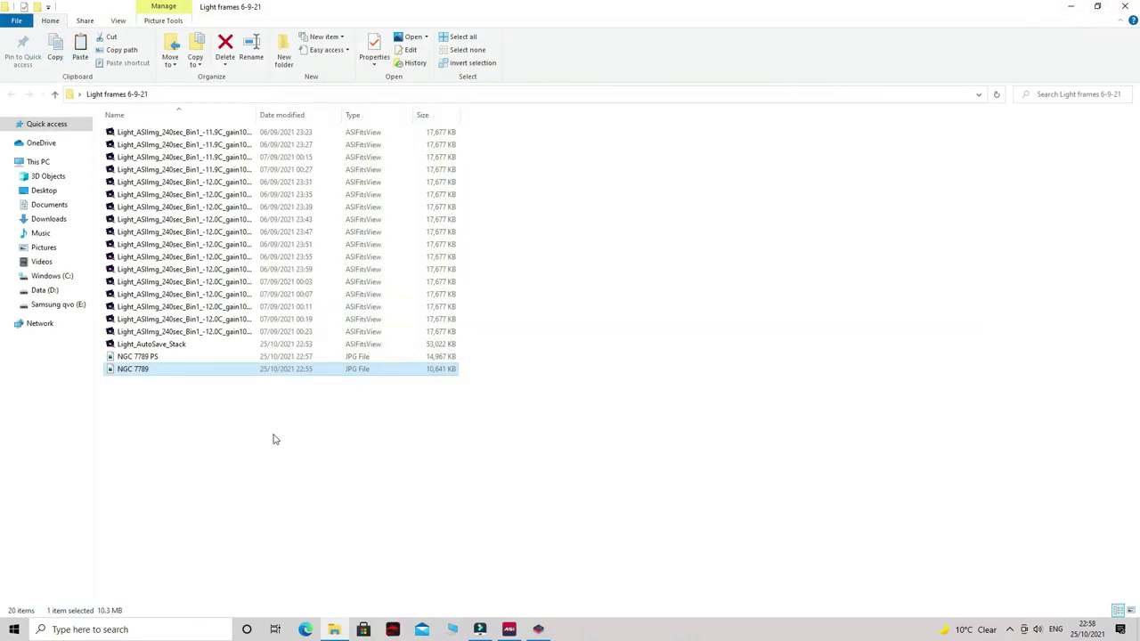